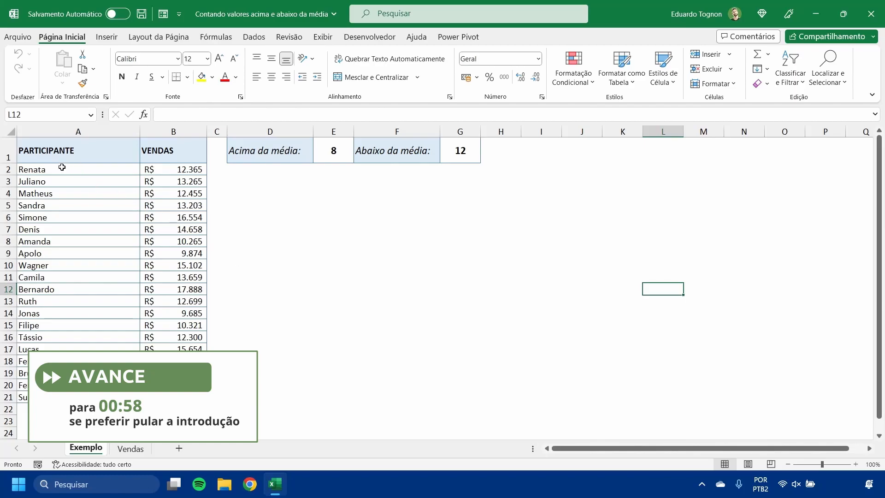
Examine the VENDAS values in B2:B21 on the Exemplo sheet.
{"action": "left_click", "coordinate": [170, 172]}
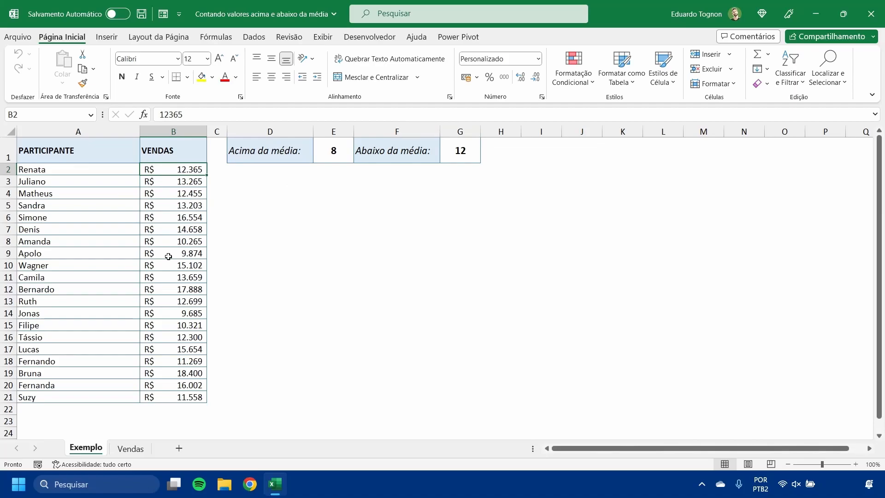
{"action": "left_click_drag", "start_coordinate": [171, 169], "coordinate": [136, 404]}
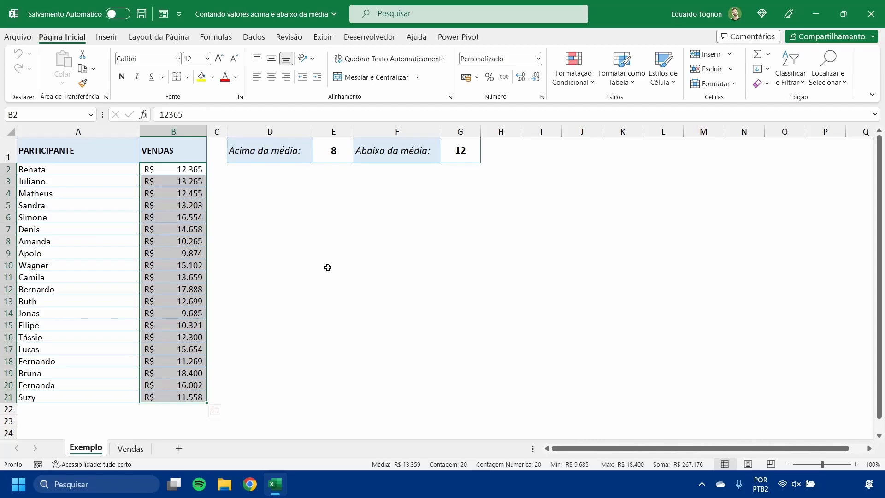
{"action": "left_click", "coordinate": [392, 219]}
On the Vendas sheet at 110% zoom, start a CONT.SE formula in cell E1 for Acima da média.
{"action": "left_click", "coordinate": [127, 450]}
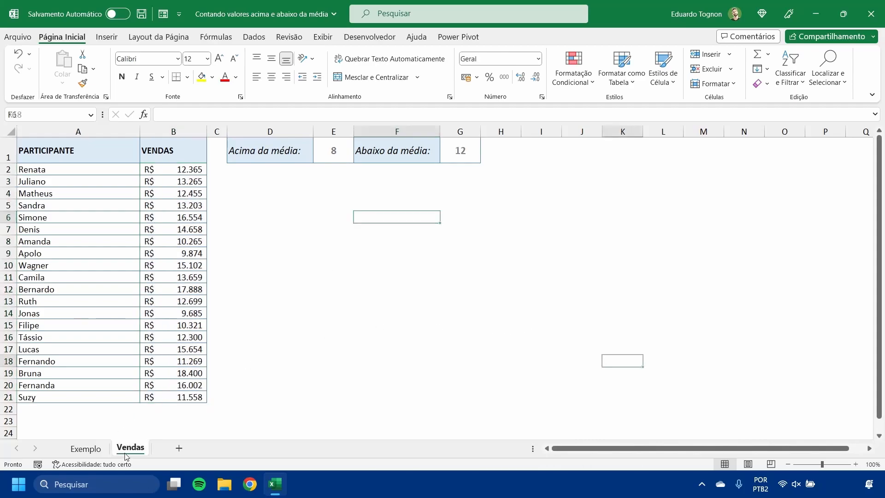
{"action": "left_click", "coordinate": [856, 464]}
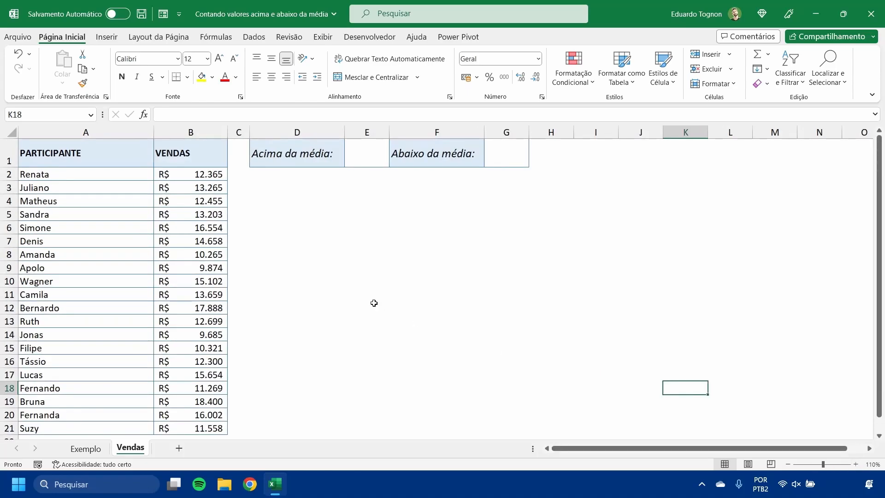
{"action": "left_click", "coordinate": [381, 154]}
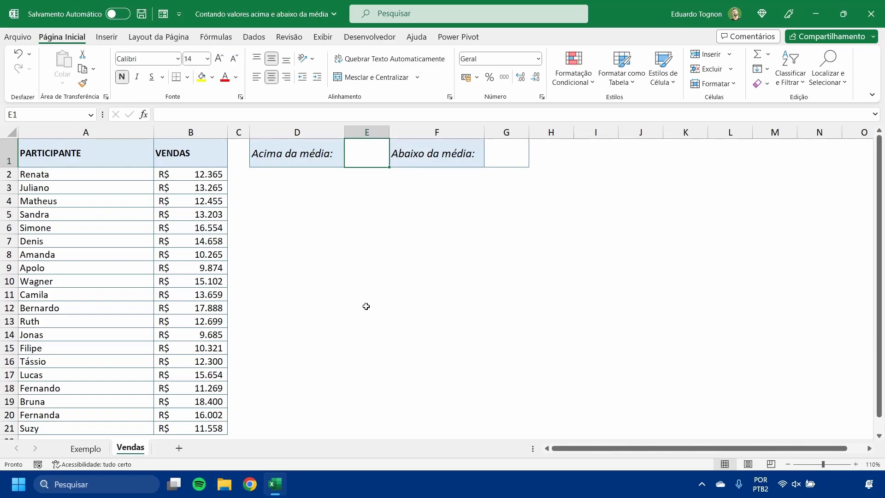
{"action": "type", "text": "="}
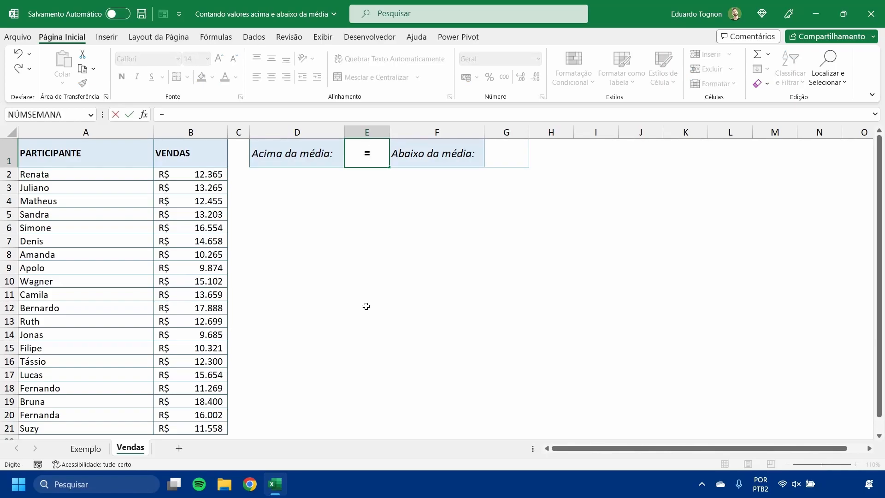
{"action": "type", "text": "CONT"}
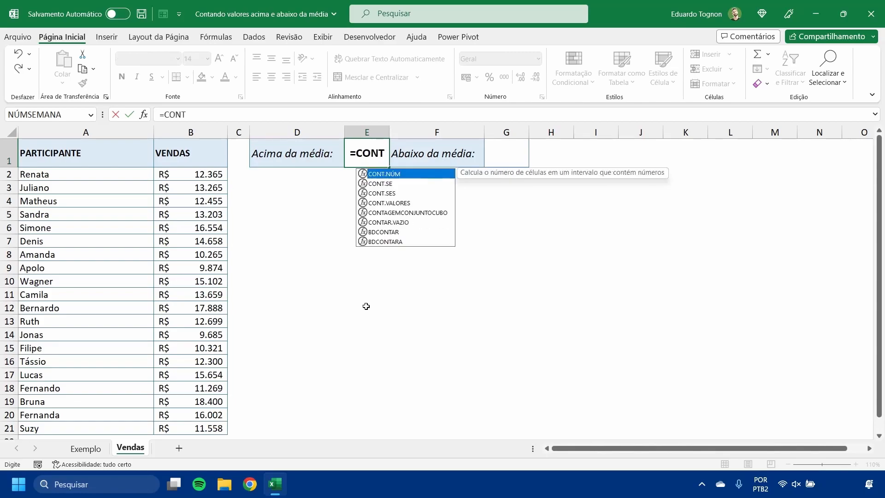
{"action": "type", "text": ".SE"}
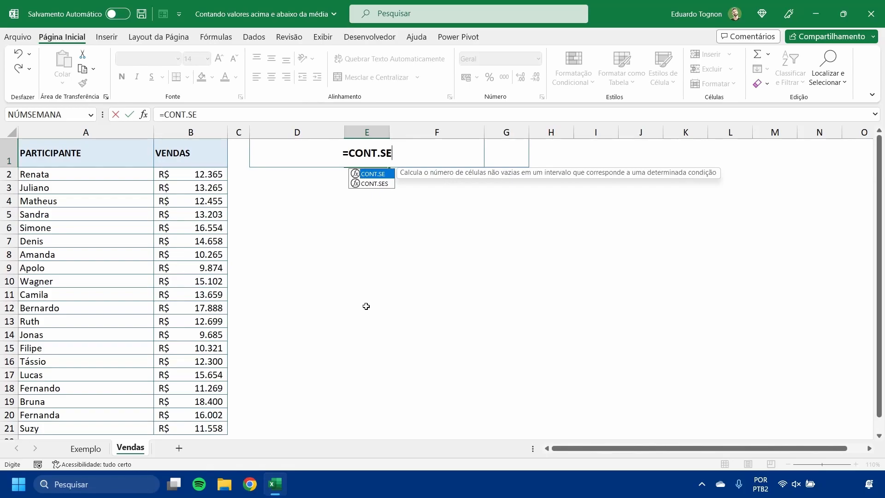
{"action": "type", "text": "("}
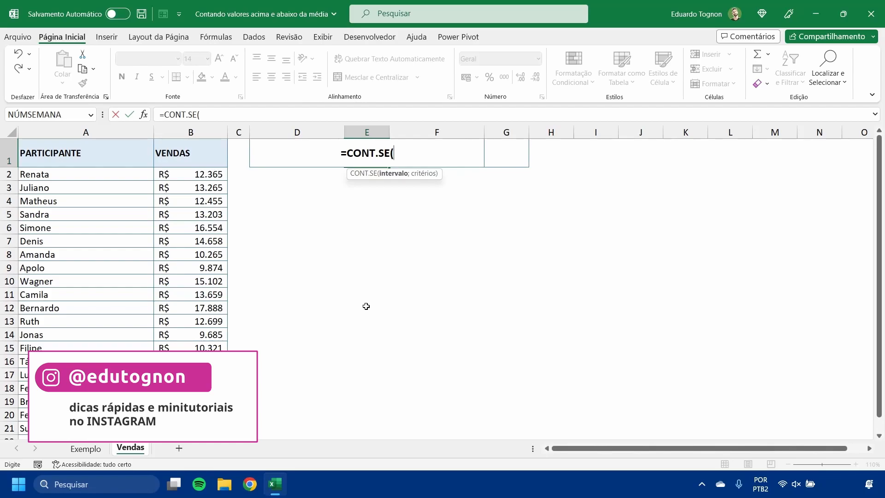
Set the whole VENDAS column, B:B, as the interval of the CONT.SE formula.
{"action": "left_click_drag", "start_coordinate": [198, 174], "coordinate": [214, 429]}
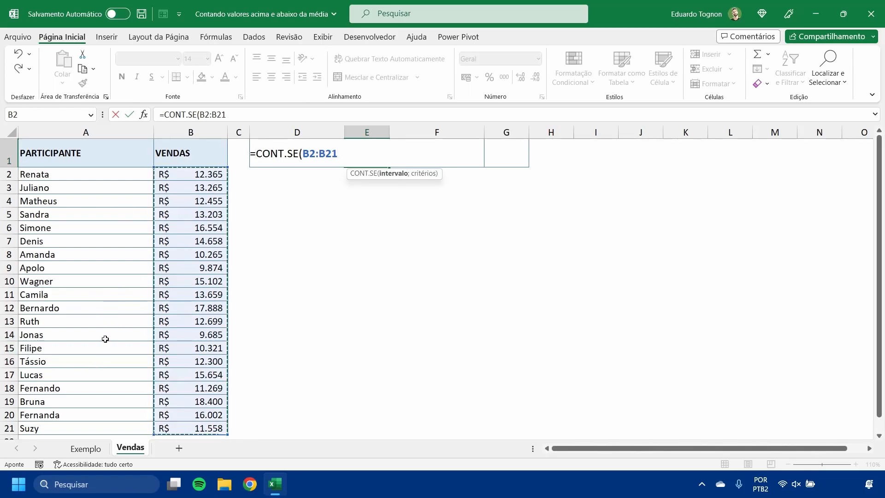
{"action": "scroll", "coordinate": [154, 277], "scroll_direction": "down", "scroll_amount": 3}
{"action": "scroll", "coordinate": [181, 375], "scroll_direction": "up", "scroll_amount": 3}
{"action": "left_click", "coordinate": [203, 131]}
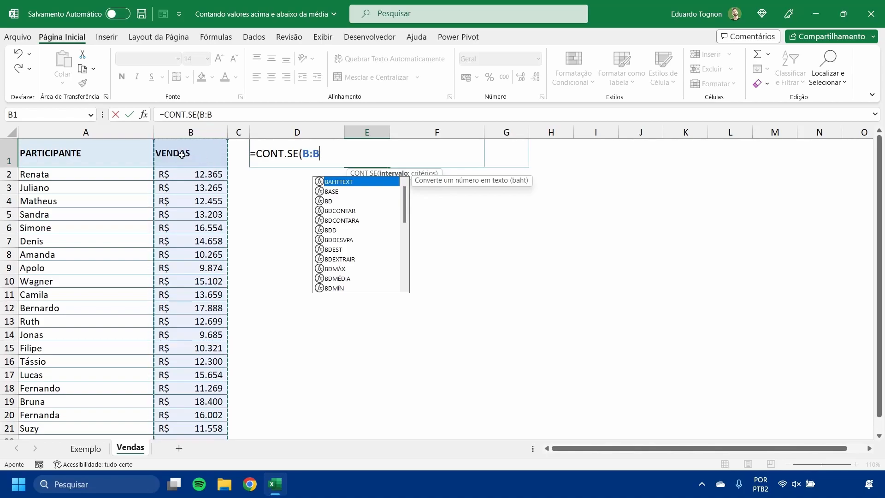
{"action": "scroll", "coordinate": [180, 184], "scroll_direction": "down", "scroll_amount": 7}
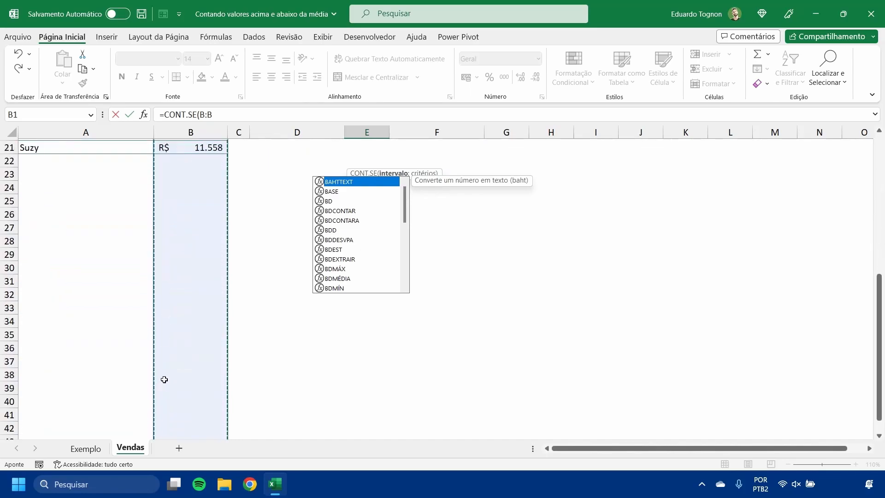
{"action": "scroll", "coordinate": [164, 380], "scroll_direction": "up", "scroll_amount": 6}
{"action": "scroll", "coordinate": [164, 378], "scroll_direction": "up", "scroll_amount": 1}
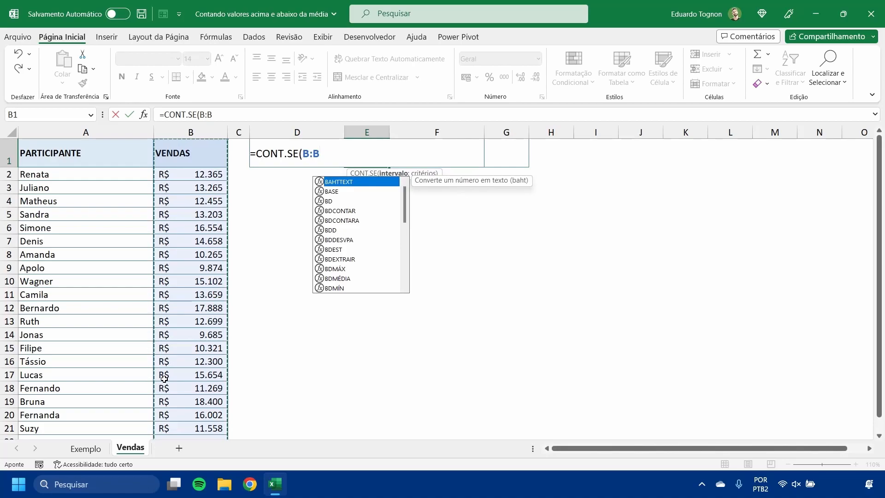
{"action": "left_click", "coordinate": [334, 151]}
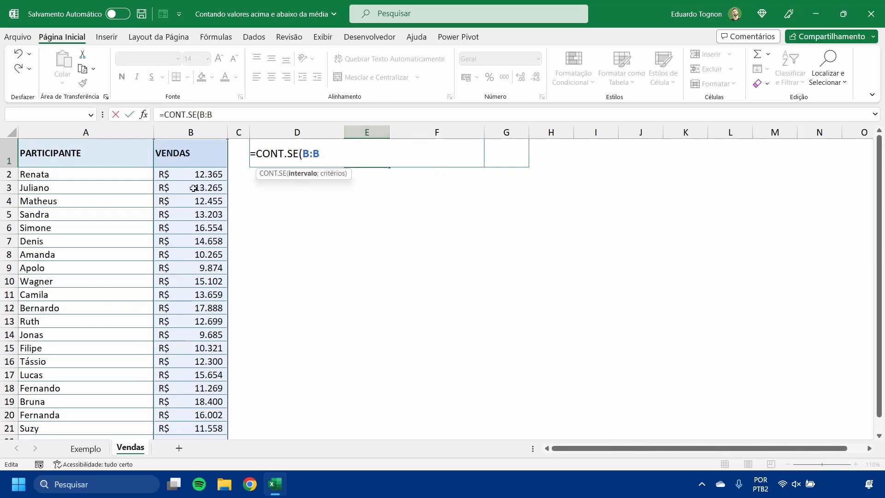
Add the criterion >=MÉDIA(B:B) to the CONT.SE formula and close both parentheses.
{"action": "type", "text": ";"}
{"action": "type", "text": ">="}
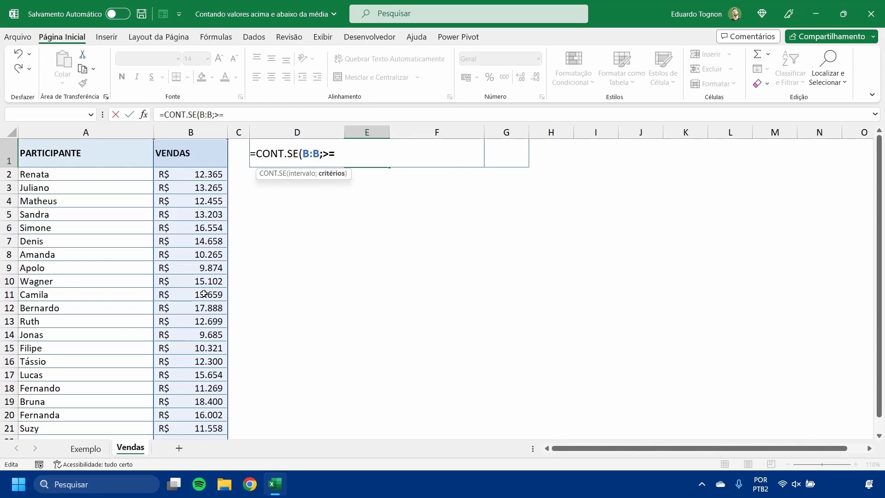
{"action": "type", "text": "MÉD"}
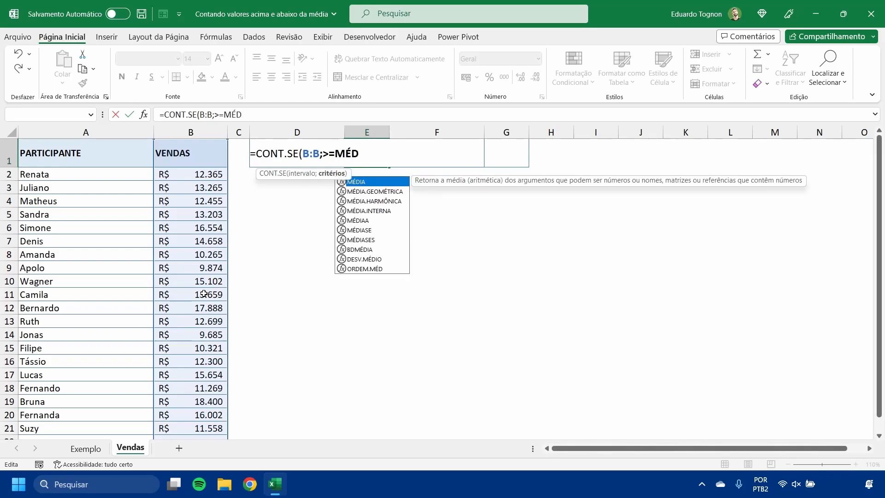
{"action": "type", "text": "IA"}
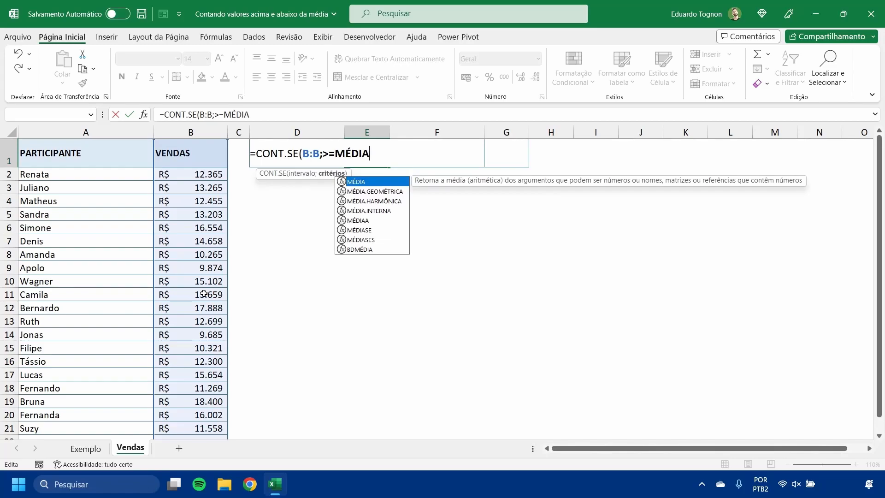
{"action": "type", "text": "("}
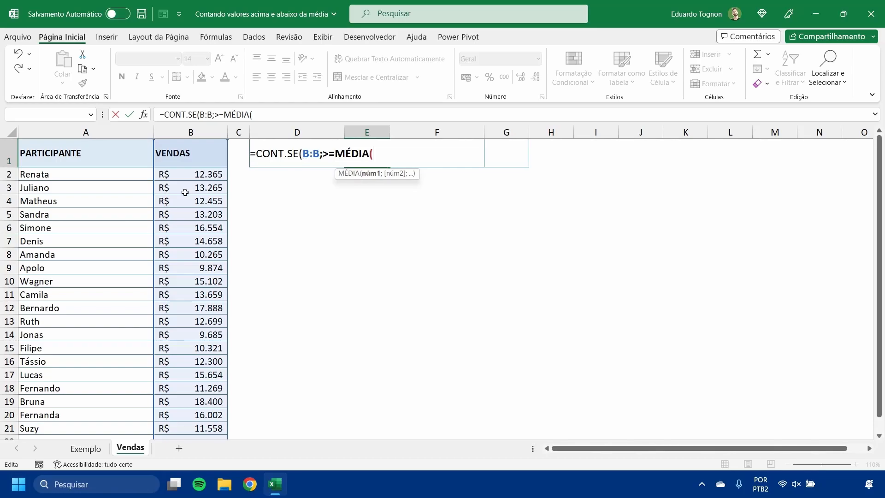
{"action": "left_click", "coordinate": [194, 133]}
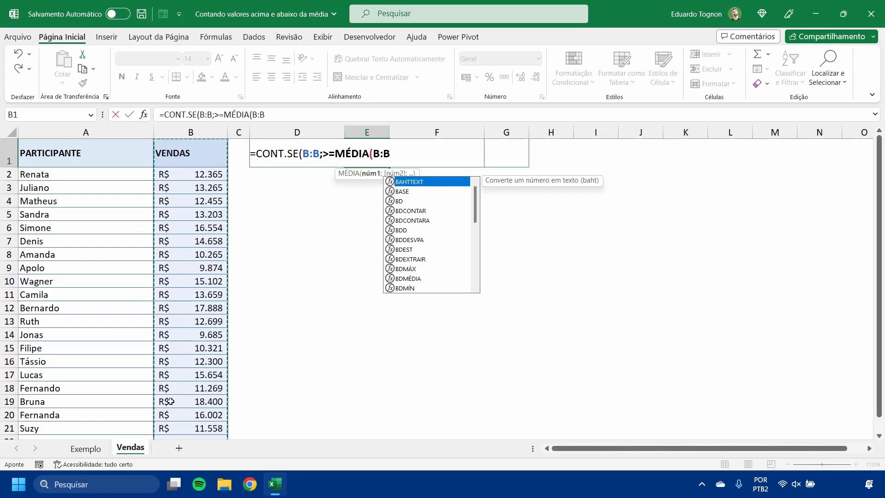
{"action": "type", "text": ")"}
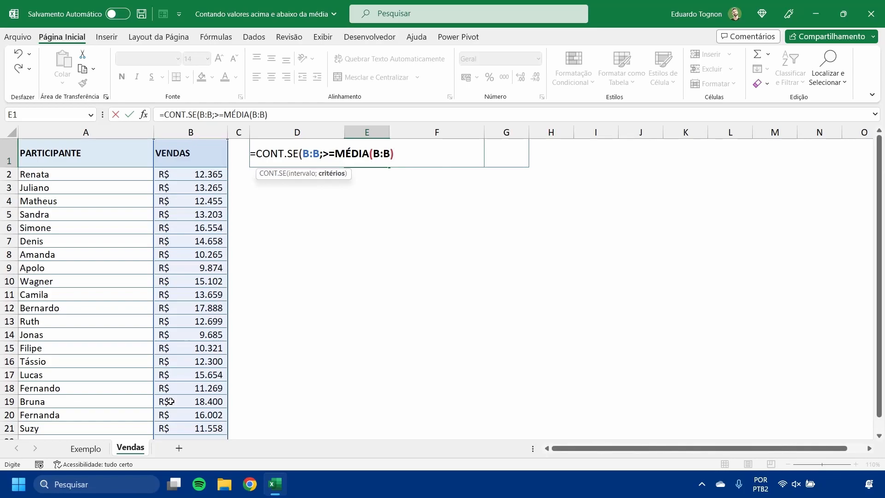
{"action": "type", "text": ")"}
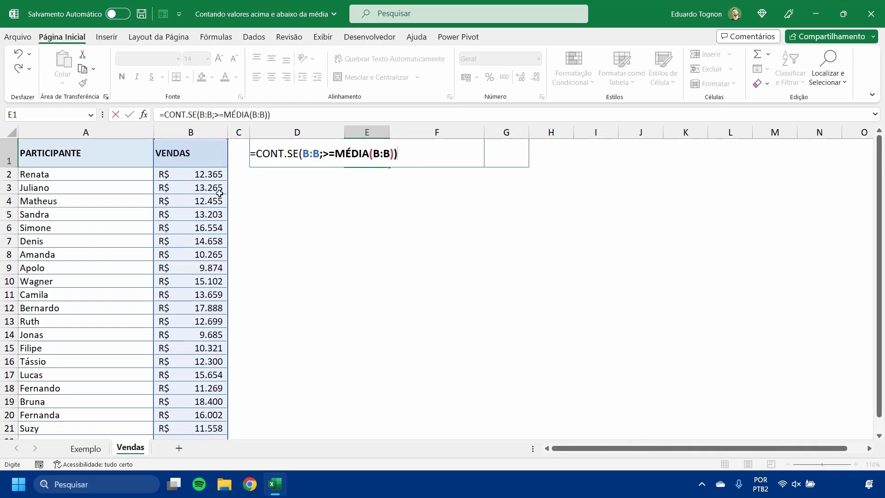
Examine the criterion in the E1 formula, comparing its >= operator with the MÉDIA(B:B) function.
{"action": "left_click_drag", "start_coordinate": [323, 153], "coordinate": [395, 153]}
{"action": "left_click", "coordinate": [347, 153]}
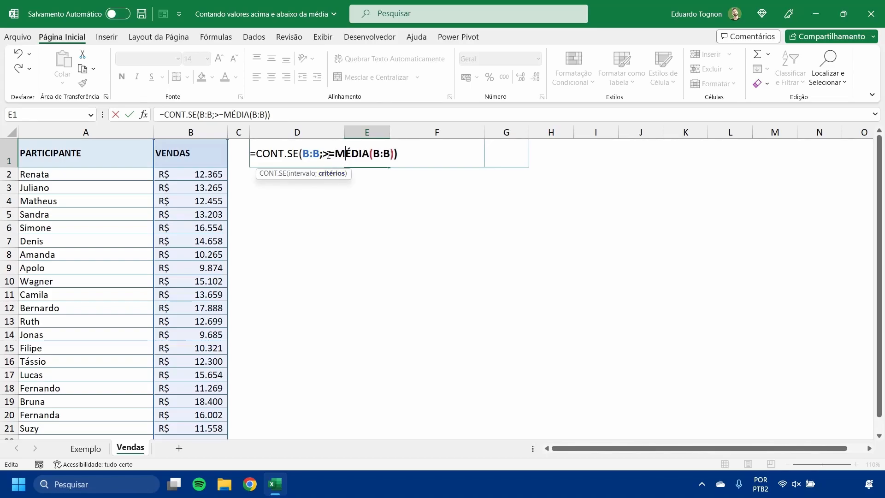
{"action": "left_click", "coordinate": [324, 155]}
{"action": "left_click", "coordinate": [339, 153]}
{"action": "left_click", "coordinate": [322, 153]}
{"action": "left_click_drag", "start_coordinate": [322, 153], "coordinate": [394, 154]}
{"action": "left_click_drag", "start_coordinate": [323, 153], "coordinate": [394, 153]}
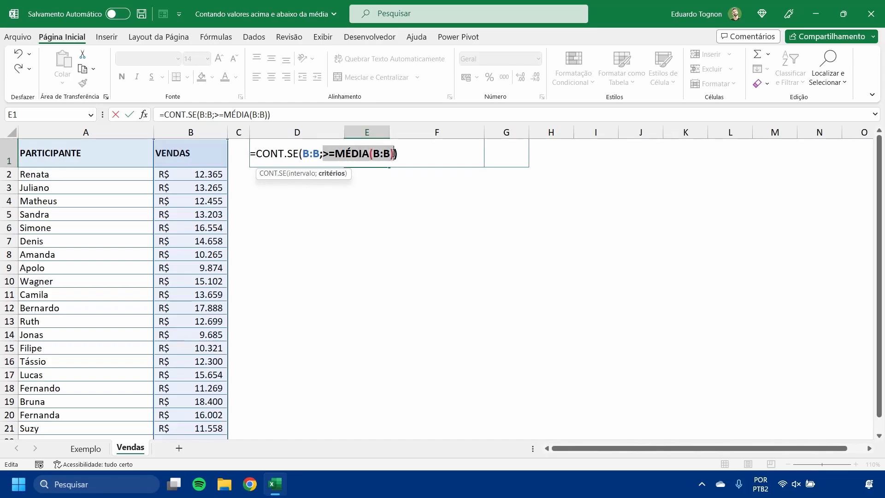
{"action": "key", "text": "Left"}
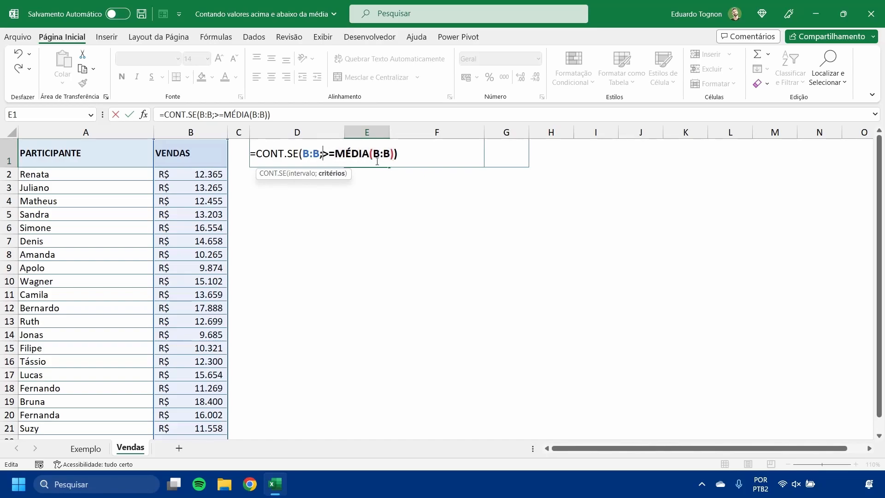
{"action": "left_click_drag", "start_coordinate": [324, 154], "coordinate": [335, 154]}
{"action": "left_click", "coordinate": [337, 151]}
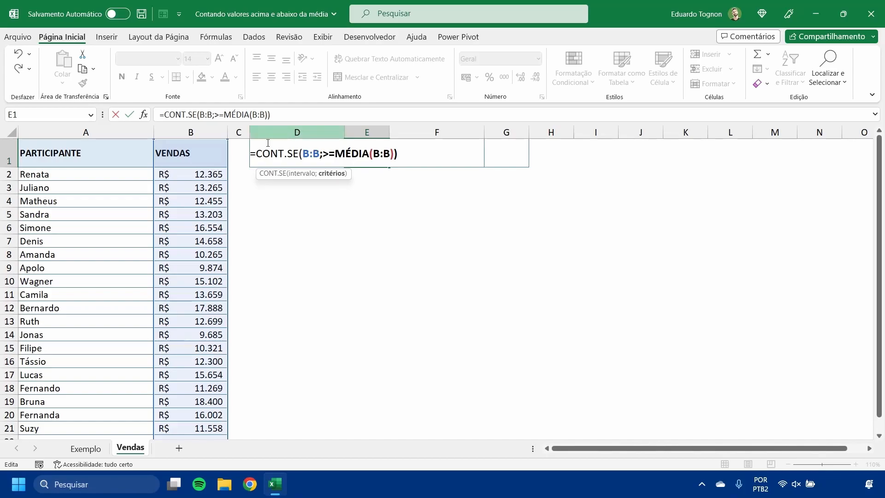
{"action": "left_click_drag", "start_coordinate": [325, 154], "coordinate": [335, 154]}
Enclose the >= operator in quotation marks, join it to MÉDIA(B:B) with &, and commit the formula in E1.
{"action": "left_click", "coordinate": [323, 154]}
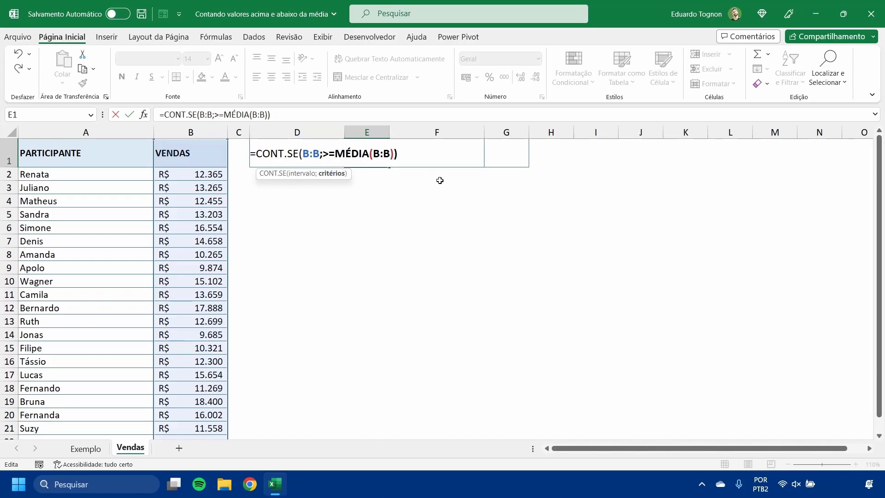
{"action": "type", "text": "\">="}
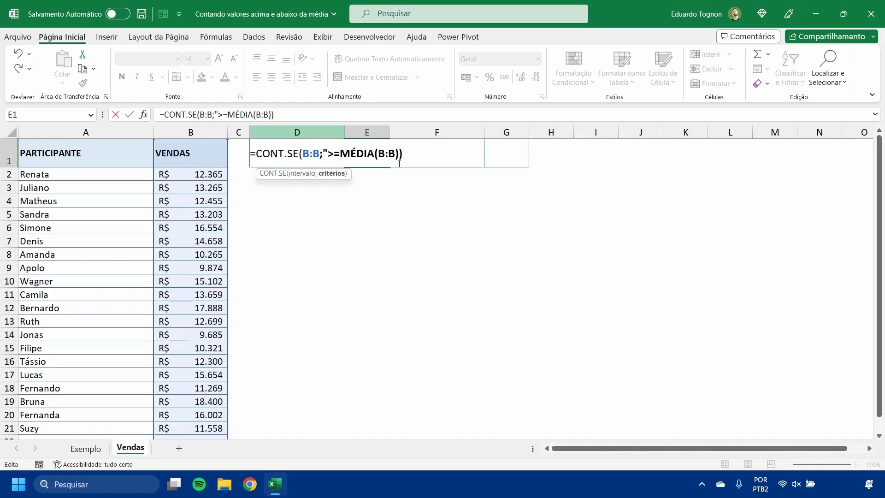
{"action": "type", "text": "\""}
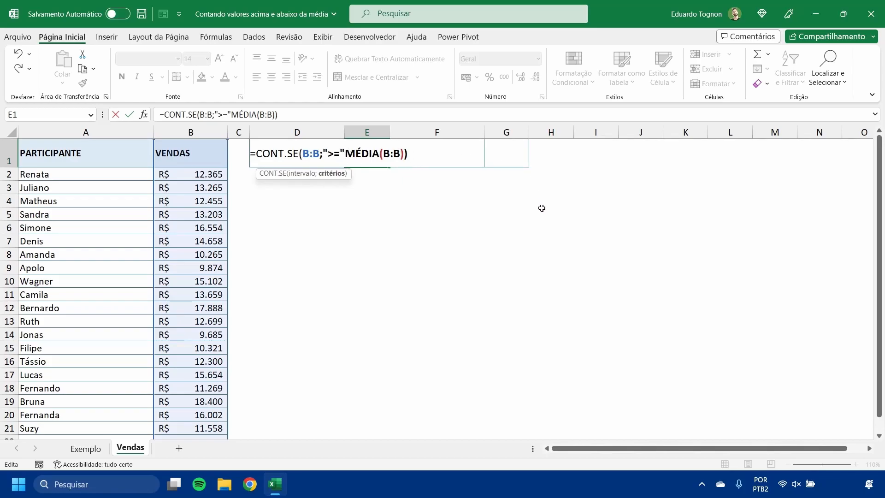
{"action": "type", "text": "&"}
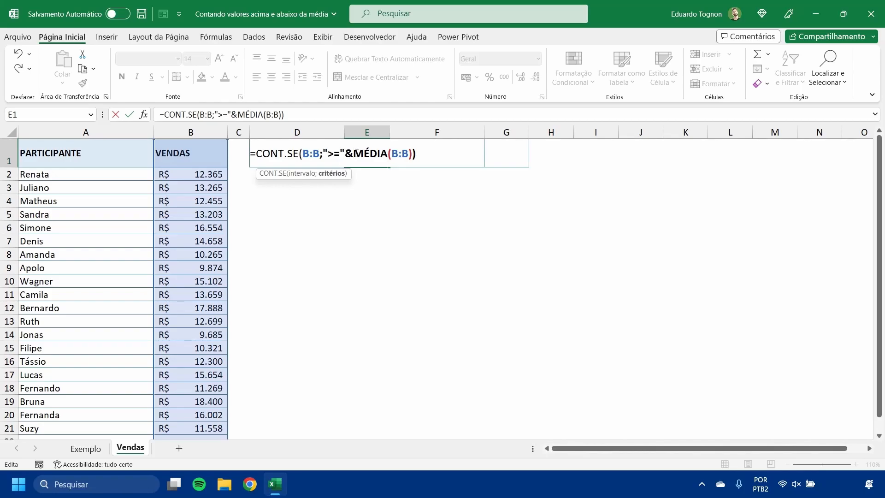
{"action": "key", "text": "Return"}
{"action": "left_click", "coordinate": [356, 152]}
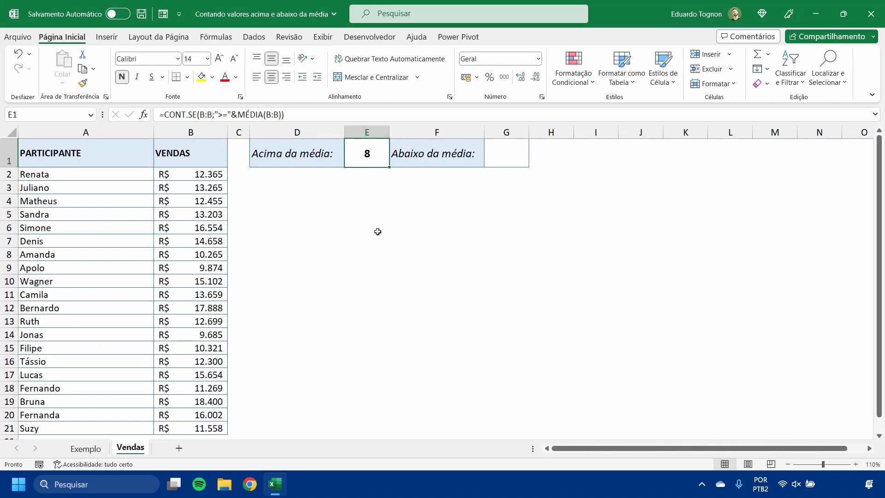
Calculate the average of the listed sales in cell D4 with =MÉDIA(B2:B21).
{"action": "left_click", "coordinate": [535, 258]}
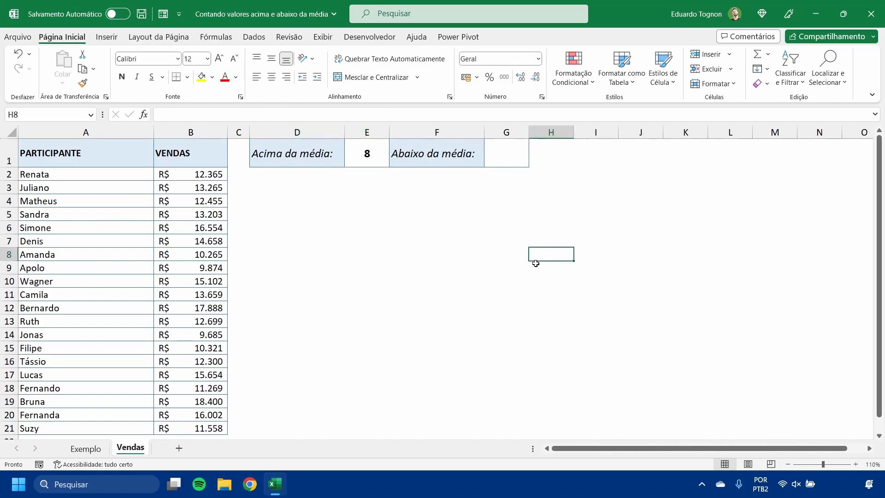
{"action": "left_click", "coordinate": [299, 253]}
{"action": "left_click", "coordinate": [293, 226]}
{"action": "left_click", "coordinate": [293, 201]}
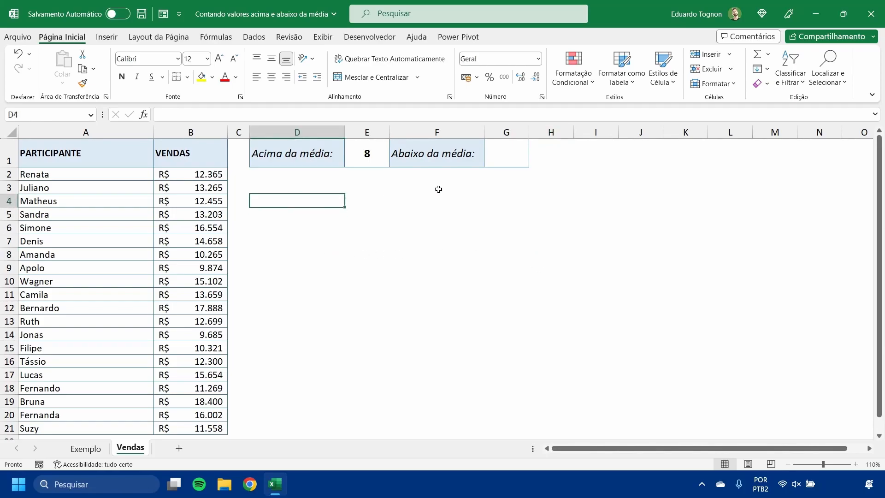
{"action": "type", "text": "=MÉD"}
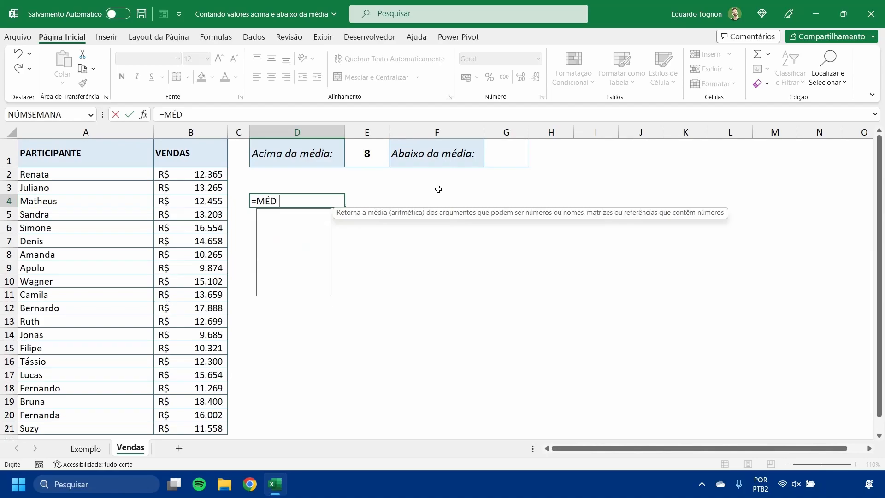
{"action": "type", "text": "IA("}
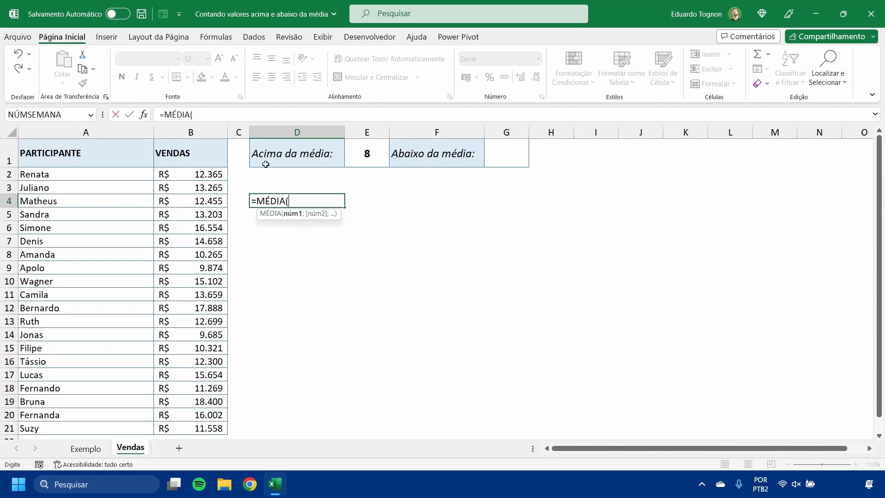
{"action": "left_click_drag", "start_coordinate": [208, 174], "coordinate": [208, 430]}
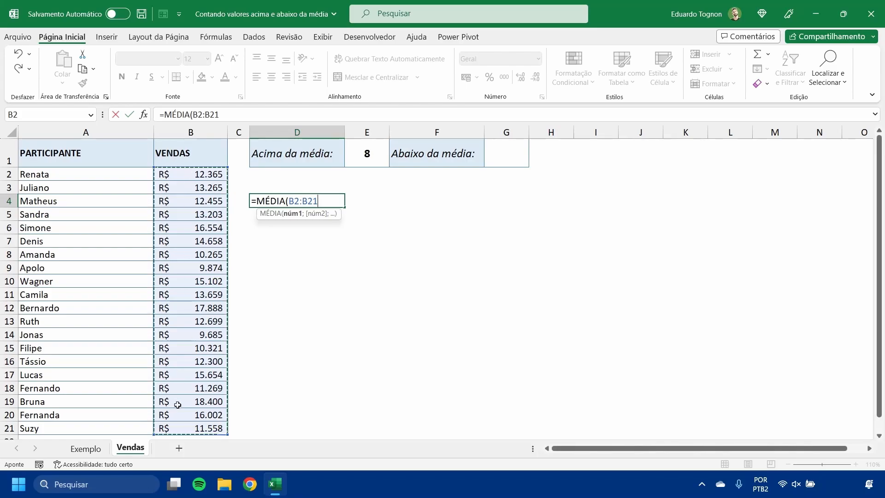
{"action": "type", "text": ")"}
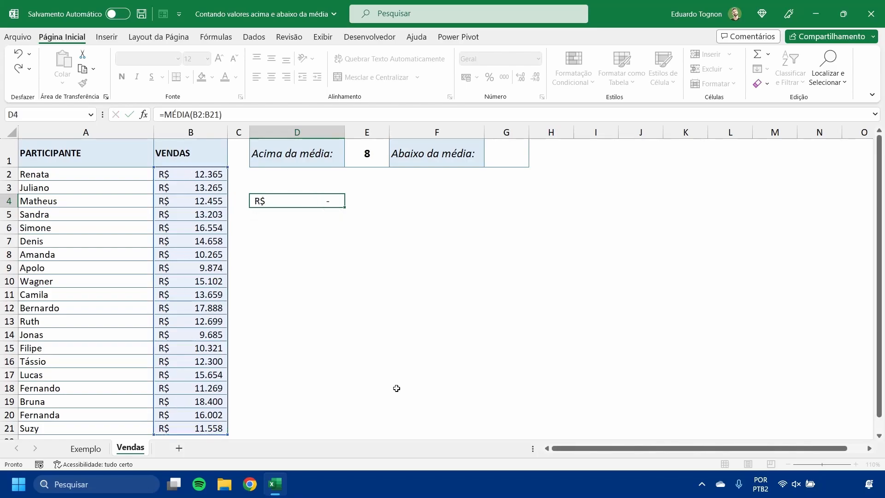
{"action": "key", "text": "Return"}
Calculate the average of the entire VENDAS column in cell D5 with =MÉDIA(B:B).
{"action": "left_click", "coordinate": [320, 212]}
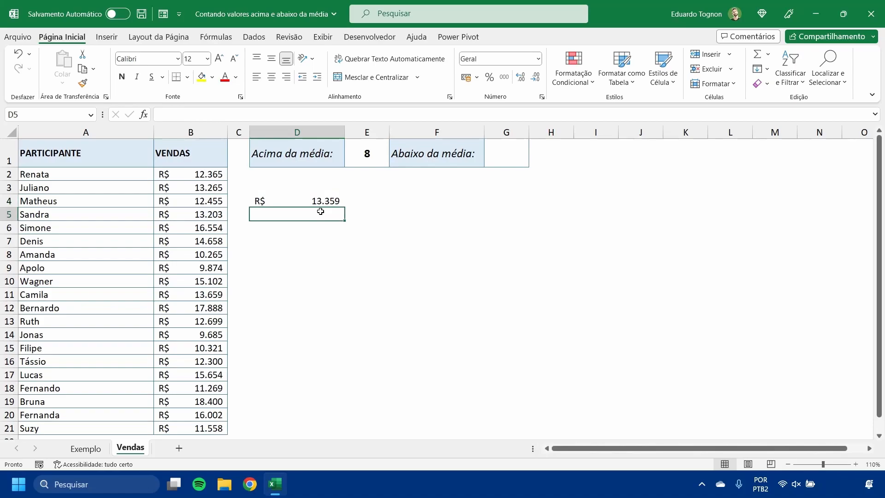
{"action": "type", "text": "=MÉD"}
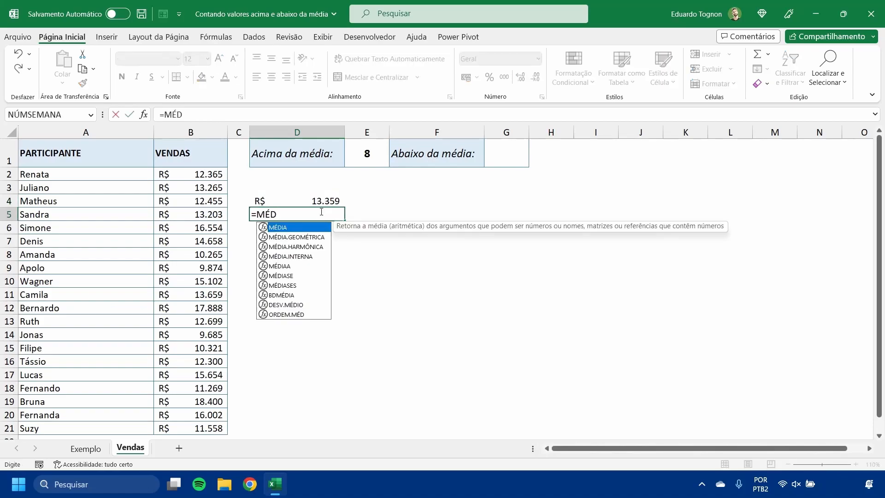
{"action": "type", "text": "IA("}
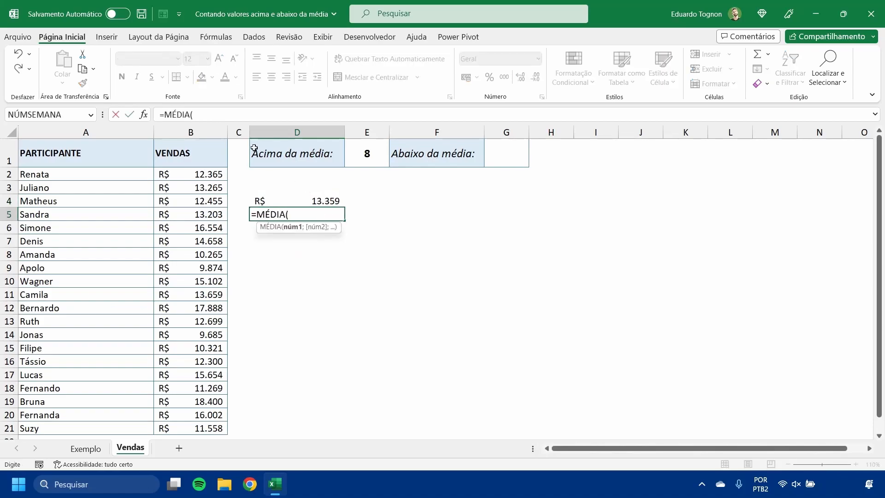
{"action": "left_click", "coordinate": [204, 132]}
{"action": "type", "text": ")"}
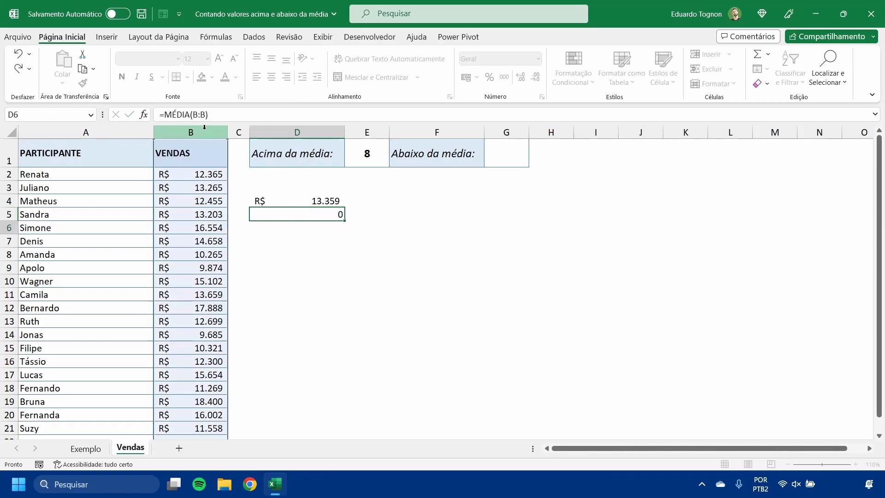
{"action": "key", "text": "Return"}
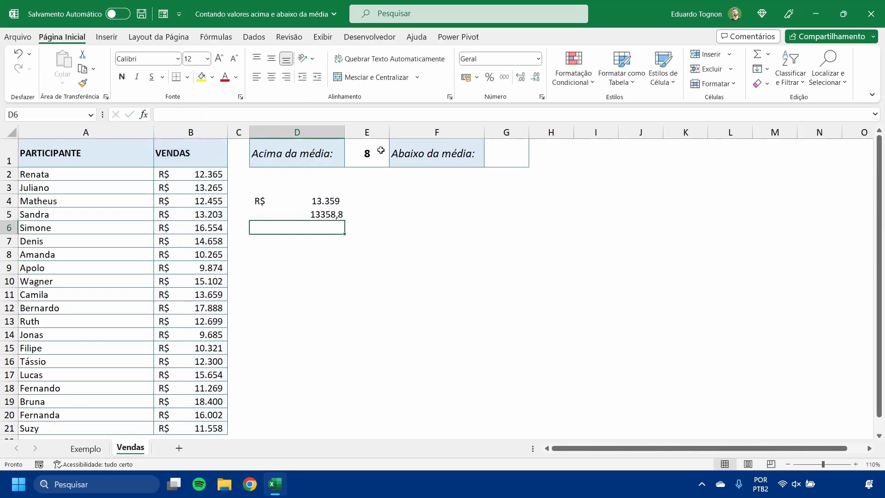
Remove the currency format from the two averages in D4:D5 and show them with seven decimal places.
{"action": "left_click", "coordinate": [314, 214]}
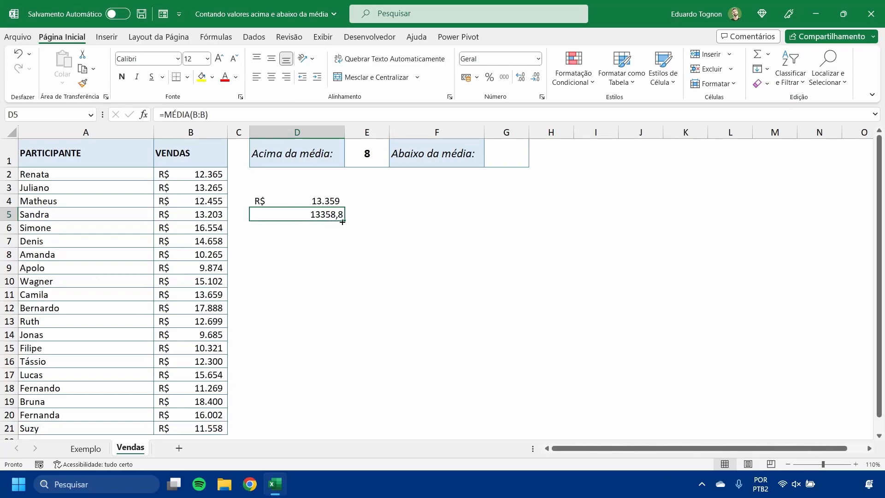
{"action": "left_click", "coordinate": [311, 201]}
{"action": "left_click_drag", "start_coordinate": [205, 174], "coordinate": [196, 423]}
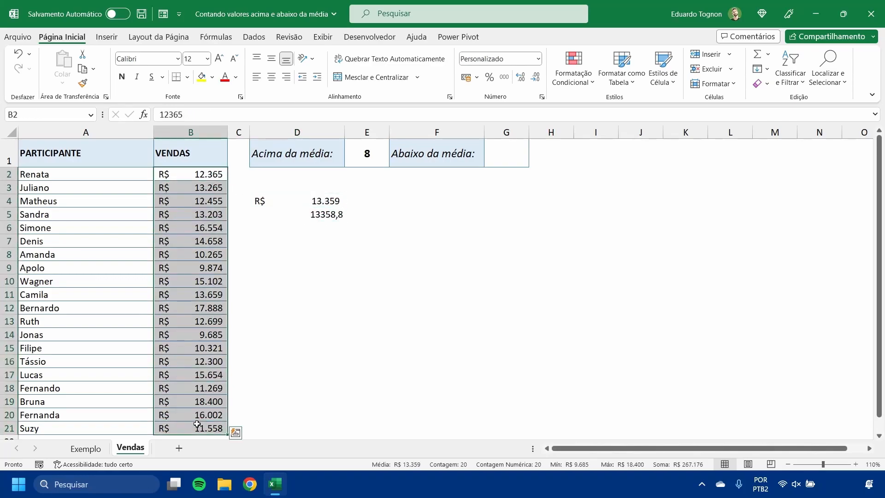
{"action": "left_click", "coordinate": [273, 200]}
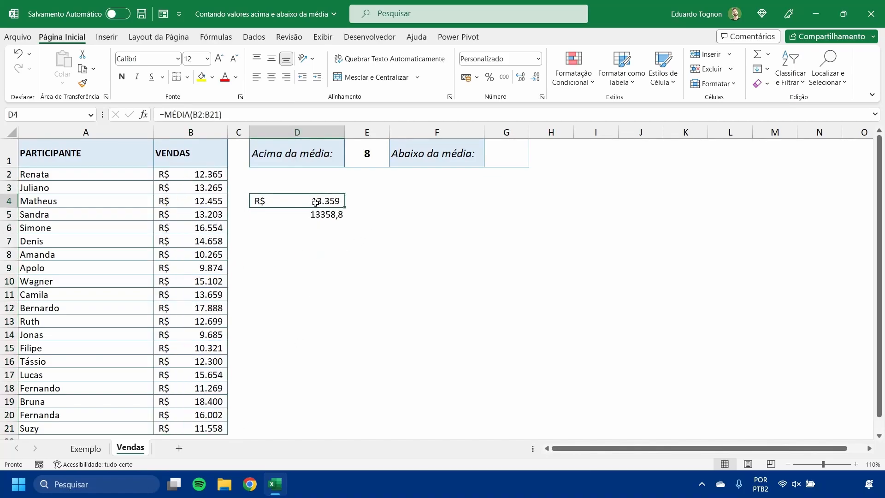
{"action": "left_click_drag", "start_coordinate": [295, 201], "coordinate": [297, 215]}
{"action": "left_click", "coordinate": [538, 58]}
{"action": "left_click", "coordinate": [490, 77]}
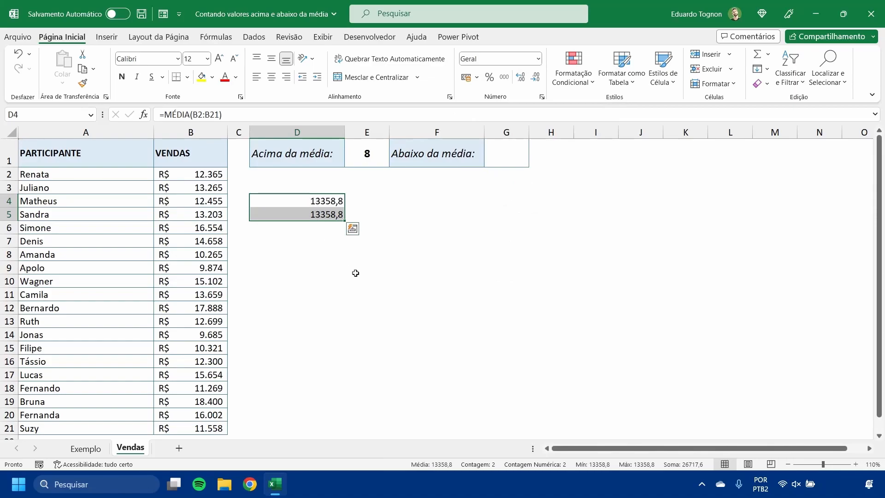
{"action": "left_click", "coordinate": [520, 81]}
{"action": "left_click", "coordinate": [520, 81]}
{"action": "left_click", "coordinate": [520, 81]}
{"action": "left_click", "coordinate": [521, 81]}
{"action": "left_click", "coordinate": [520, 81]}
{"action": "left_click", "coordinate": [520, 82]}
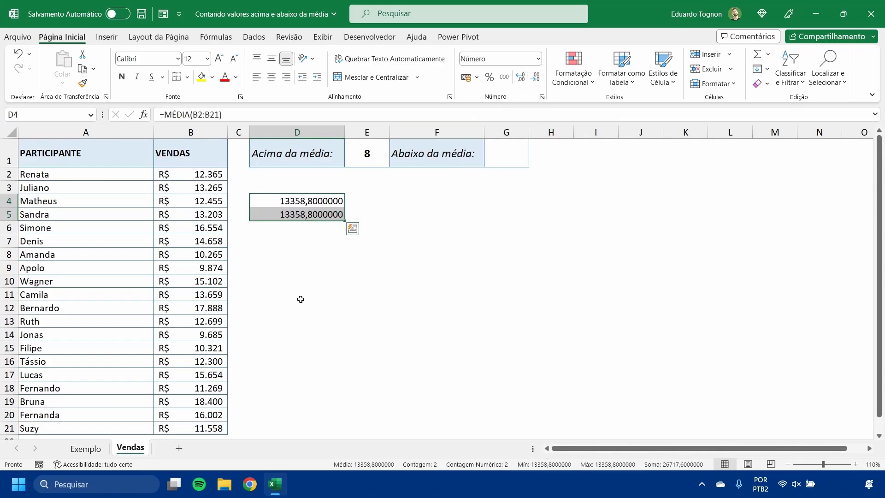
Compare the averages in D4:D5 against range B2:B21 and the whole column B, checking its header and the empty cells below the data.
{"action": "left_click", "coordinate": [303, 282]}
{"action": "left_click_drag", "start_coordinate": [320, 194], "coordinate": [317, 214]}
{"action": "left_click_drag", "start_coordinate": [196, 175], "coordinate": [233, 434]}
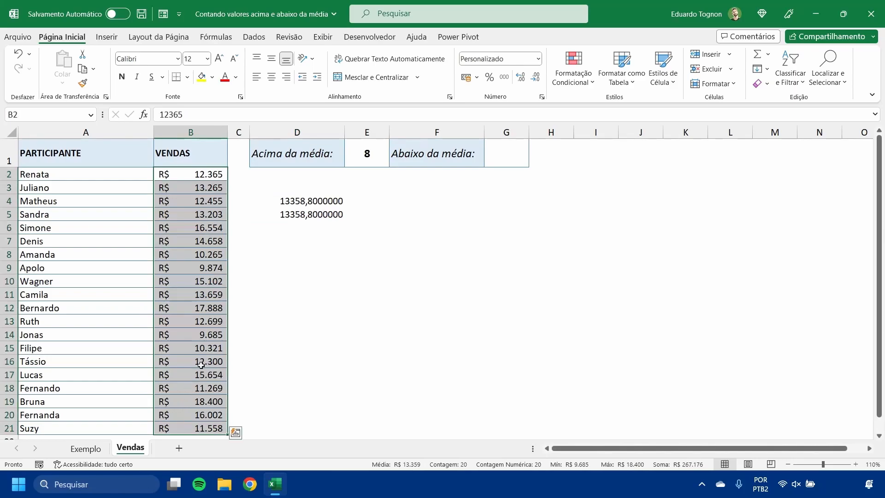
{"action": "left_click", "coordinate": [198, 131]}
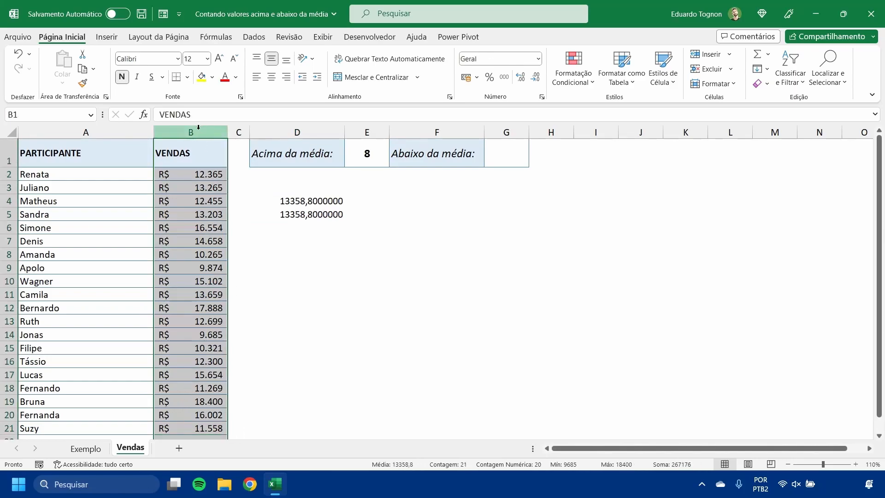
{"action": "scroll", "coordinate": [200, 226], "scroll_direction": "down", "scroll_amount": 7}
{"action": "left_click", "coordinate": [190, 282]}
{"action": "scroll", "coordinate": [180, 345], "scroll_direction": "down", "scroll_amount": 3}
{"action": "scroll", "coordinate": [182, 323], "scroll_direction": "up", "scroll_amount": 10}
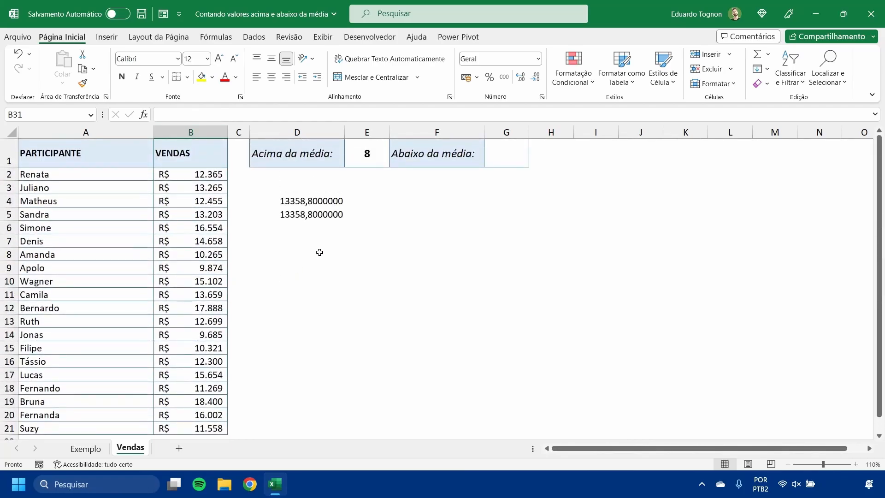
{"action": "left_click", "coordinate": [180, 146]}
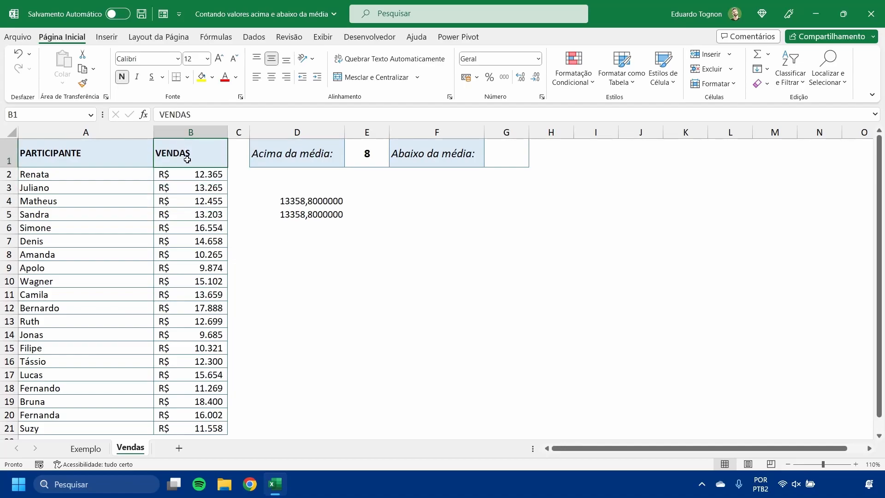
{"action": "scroll", "coordinate": [189, 194], "scroll_direction": "down", "scroll_amount": 6}
{"action": "left_click", "coordinate": [190, 229]}
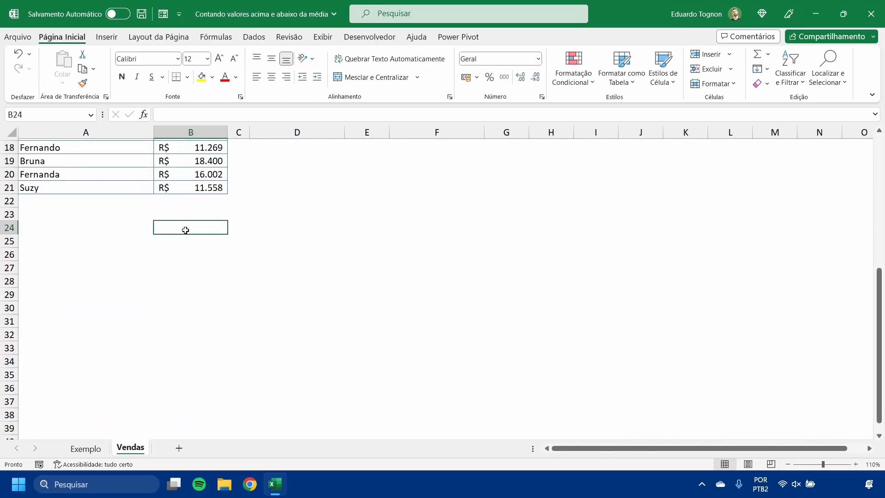
{"action": "scroll", "coordinate": [184, 228], "scroll_direction": "up", "scroll_amount": 6}
{"action": "left_click", "coordinate": [189, 132]}
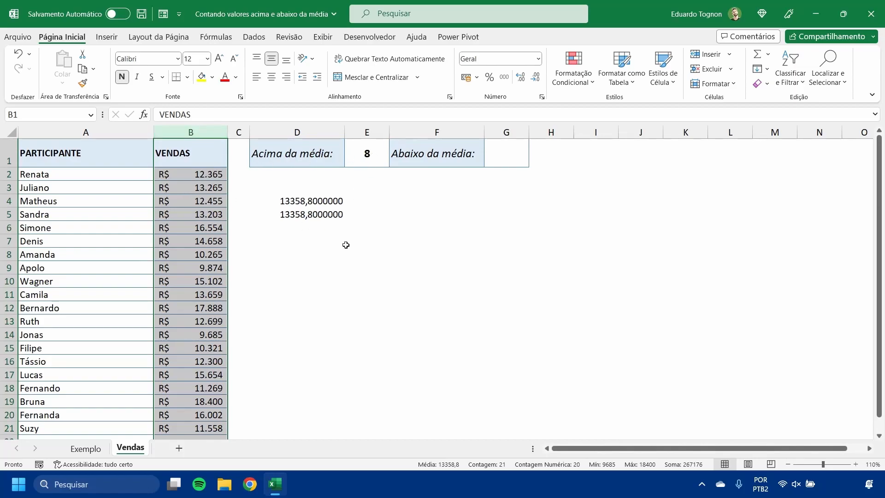
{"action": "left_click_drag", "start_coordinate": [302, 201], "coordinate": [304, 214]}
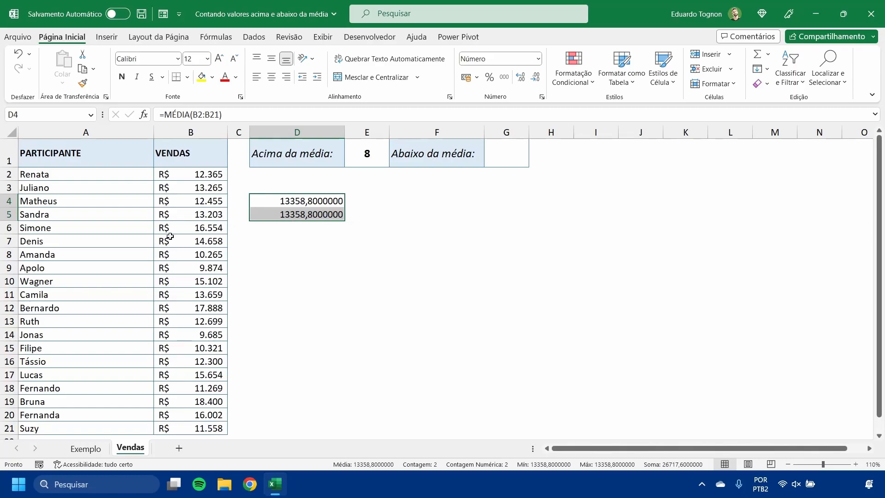
Start a CONT.SE formula in G1, beside Abaixo da média, with the whole VENDAS column, B:B, as its interval.
{"action": "left_click", "coordinate": [506, 154]}
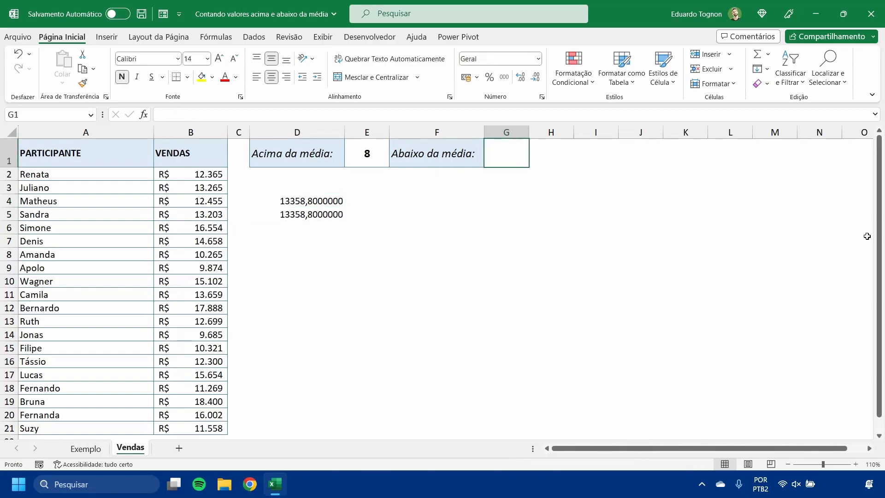
{"action": "type", "text": "=COM."}
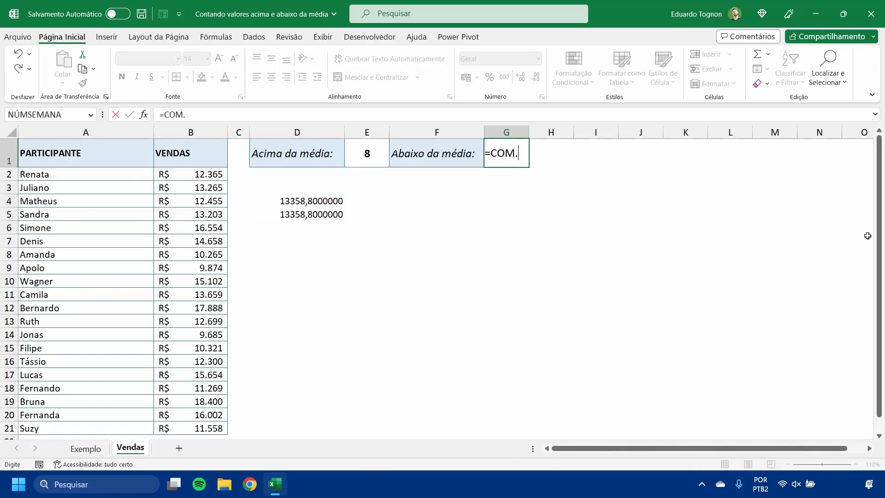
{"action": "type", "text": "SE"}
{"action": "key", "text": "BackSpace"}
{"action": "key", "text": "BackSpace"}
{"action": "key", "text": "BackSpace"}
{"action": "key", "text": "BackSpace"}
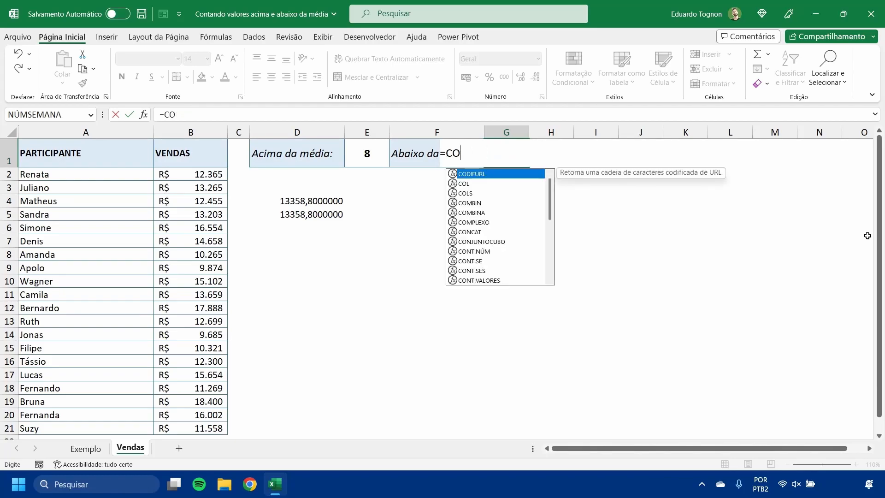
{"action": "type", "text": "NT.SE("}
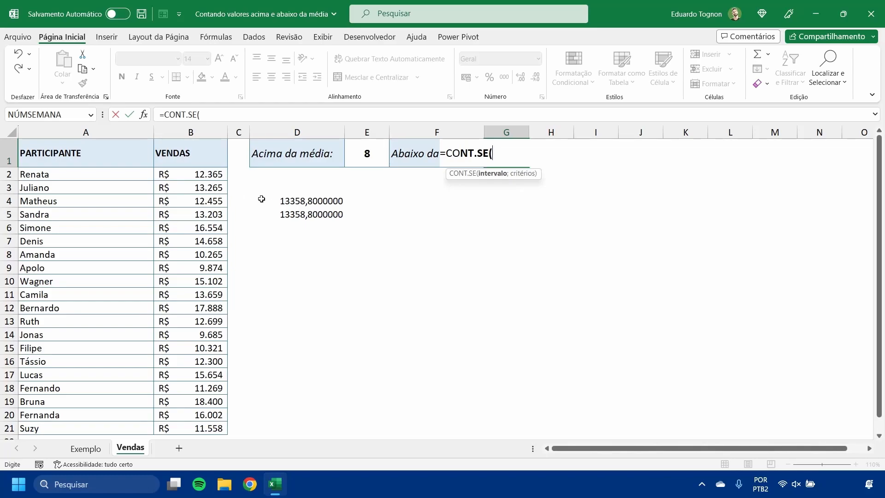
{"action": "left_click", "coordinate": [186, 131]}
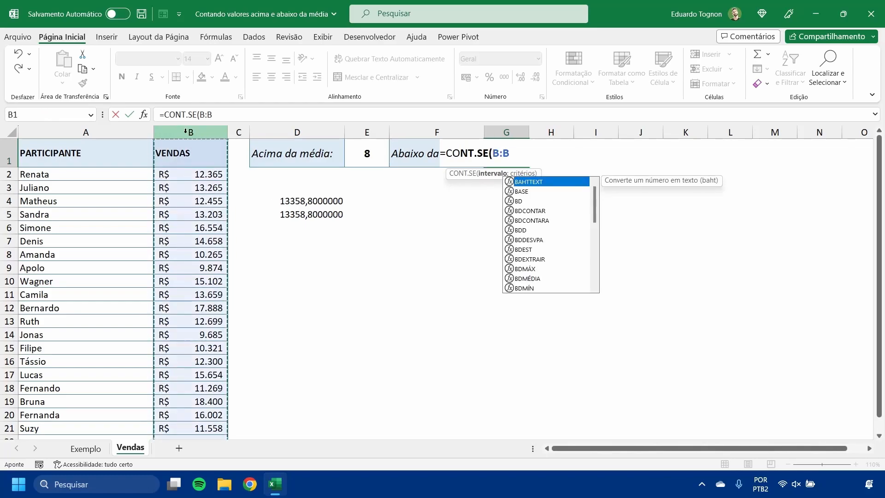
Add the criterion "<"&MÉDIA(B:B) to the CONT.SE formula, close both parentheses and commit it in G1.
{"action": "type", "text": ";\"<"}
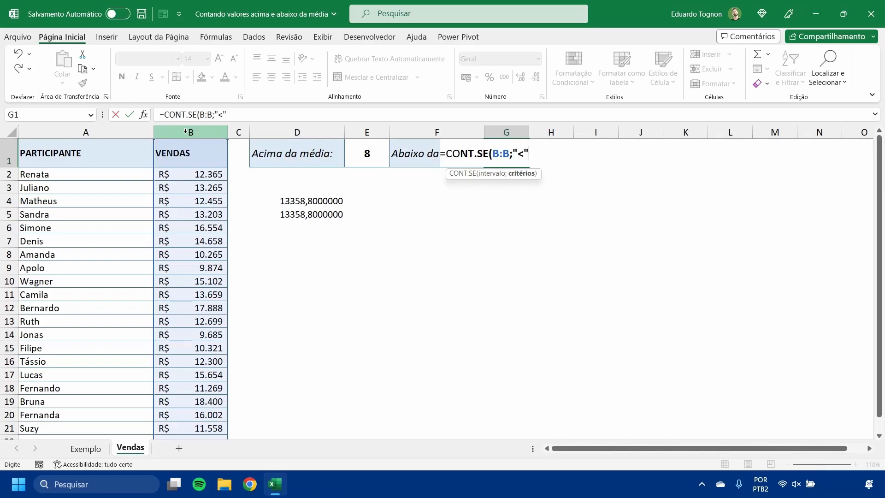
{"action": "type", "text": "&MÉDI"}
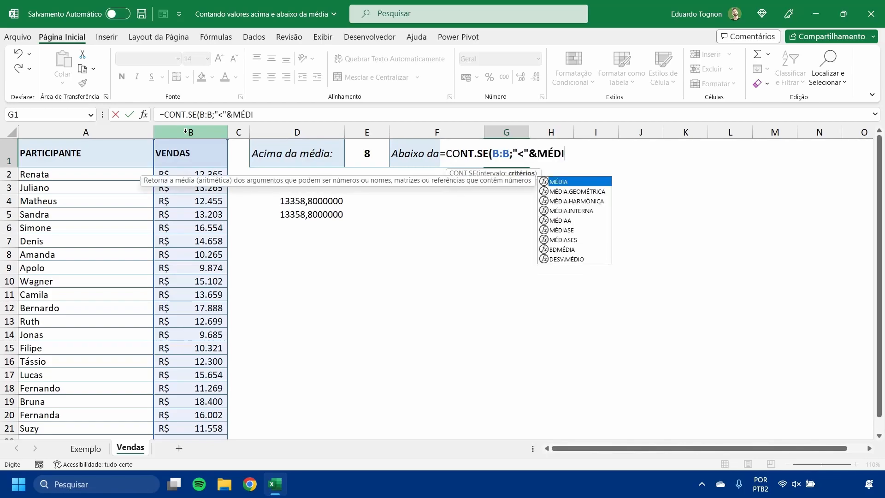
{"action": "type", "text": "A("}
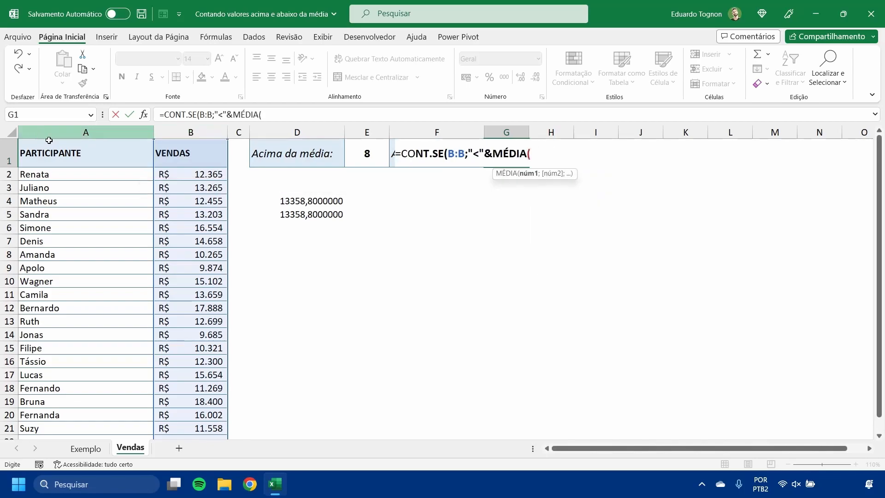
{"action": "left_click", "coordinate": [185, 132]}
{"action": "type", "text": ")"}
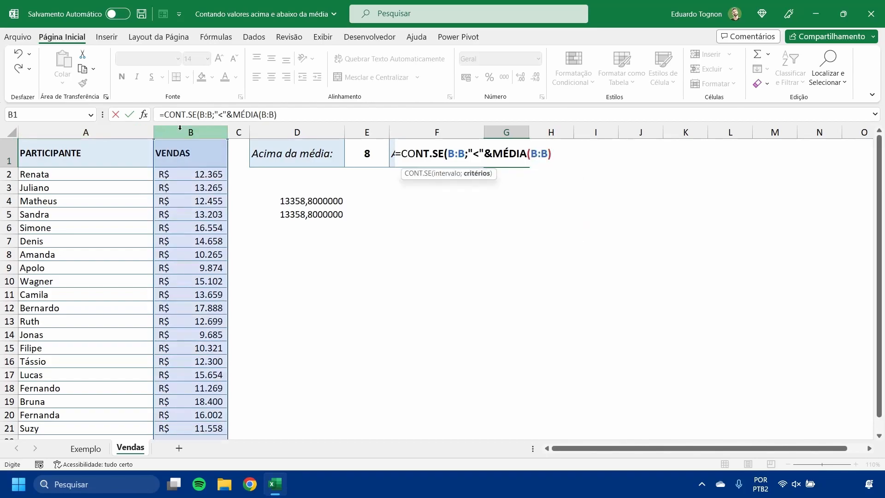
{"action": "type", "text": ")"}
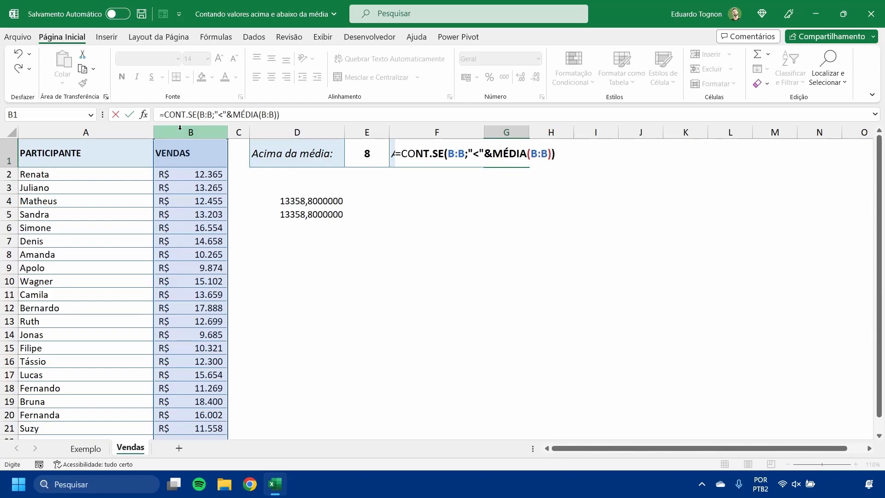
{"action": "key", "text": "Return"}
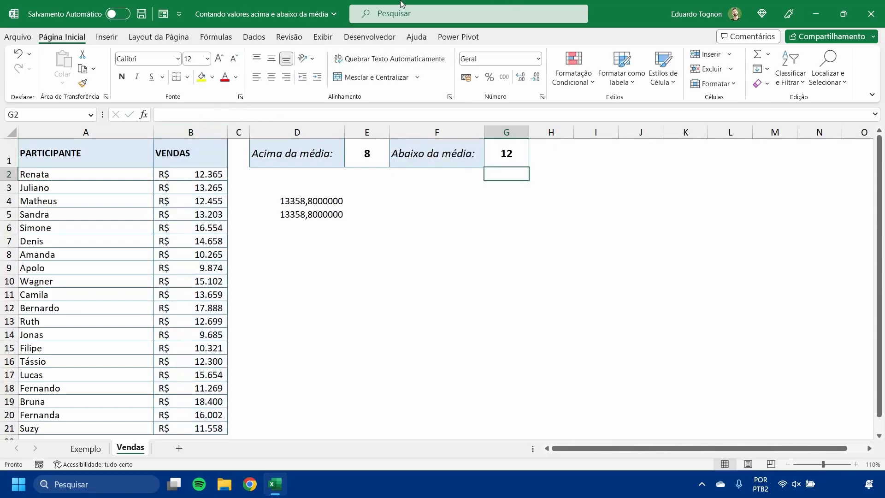
{"action": "left_click", "coordinate": [515, 152]}
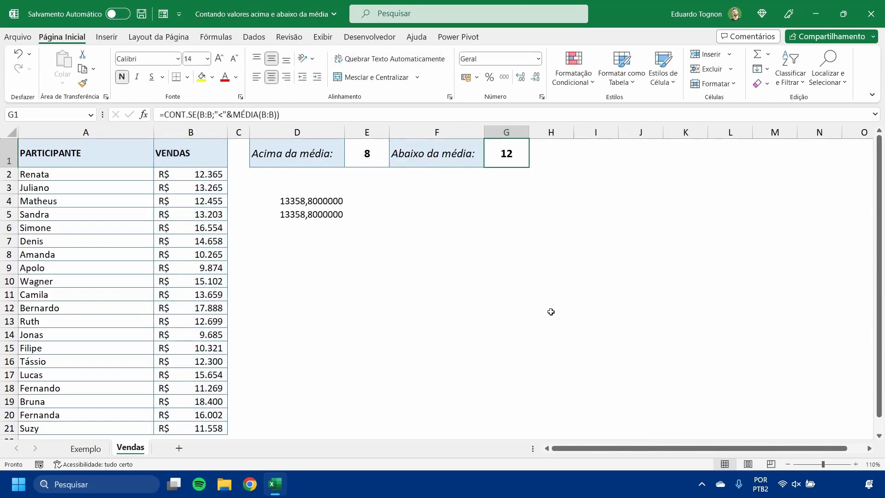
Add a sales value of 20000 in B22, directly below the last entry of the VENDAS column.
{"action": "left_click", "coordinate": [518, 361]}
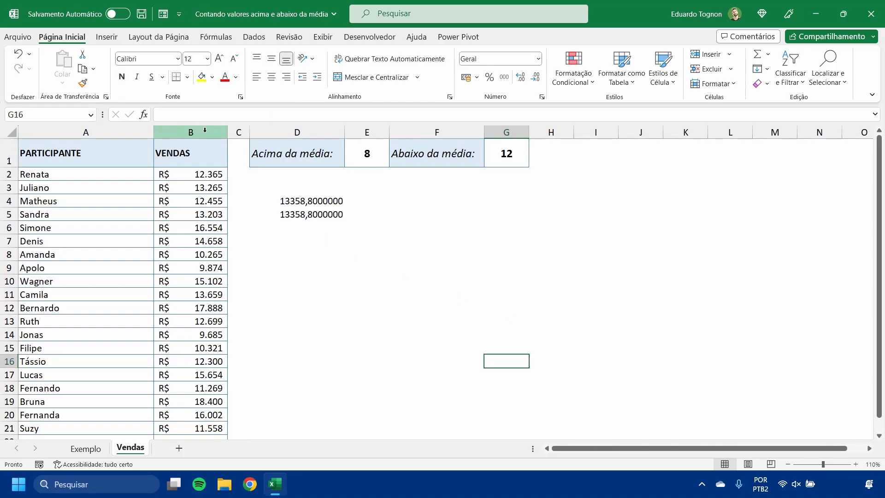
{"action": "scroll", "coordinate": [205, 130], "scroll_direction": "down", "scroll_amount": 5}
{"action": "left_click", "coordinate": [182, 242]}
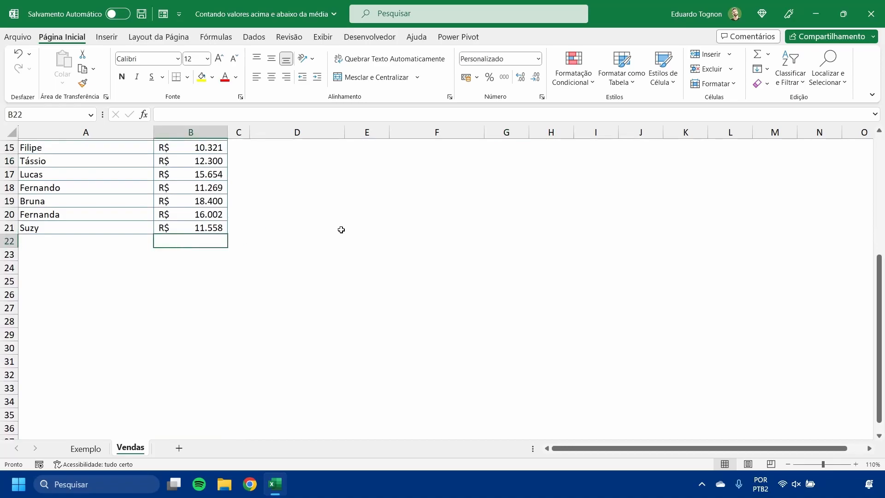
{"action": "type", "text": "20000"}
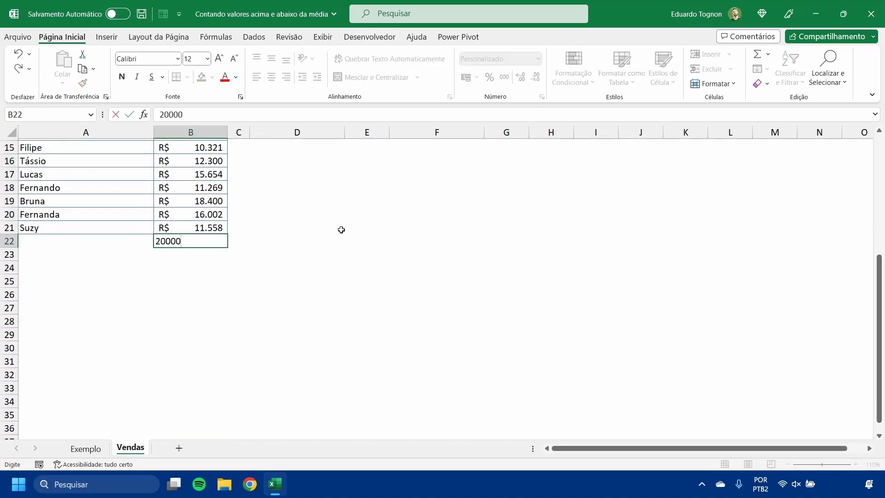
{"action": "key", "text": "Return"}
{"action": "scroll", "coordinate": [341, 230], "scroll_direction": "up", "scroll_amount": 4}
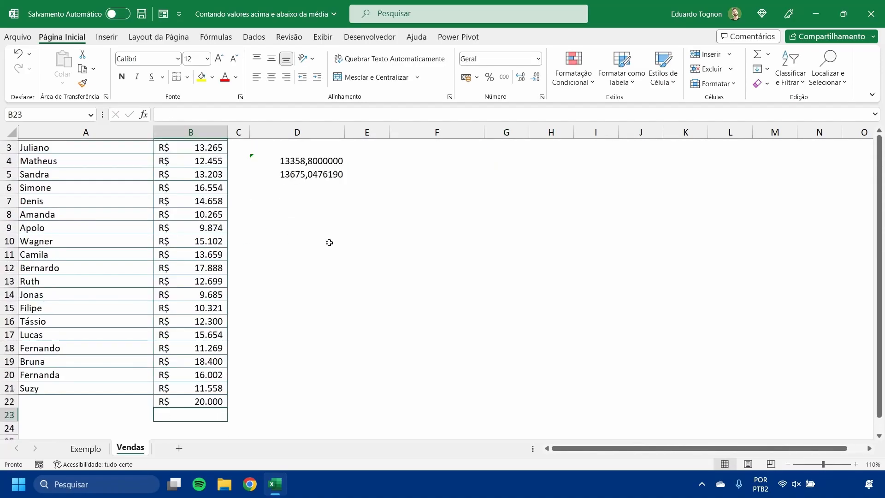
{"action": "scroll", "coordinate": [197, 175], "scroll_direction": "up", "scroll_amount": 1}
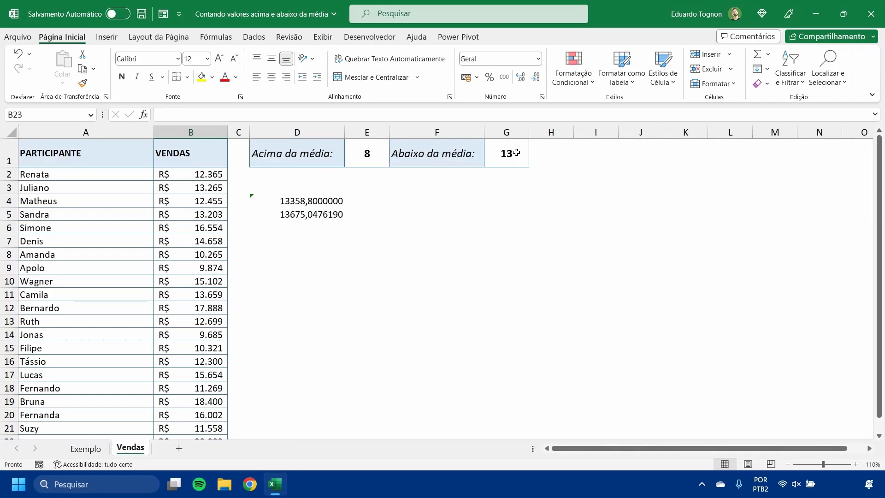
Compare the average formulas in D5 and D4 against the data, checking row 21 and the added value in B22.
{"action": "left_click", "coordinate": [308, 217]}
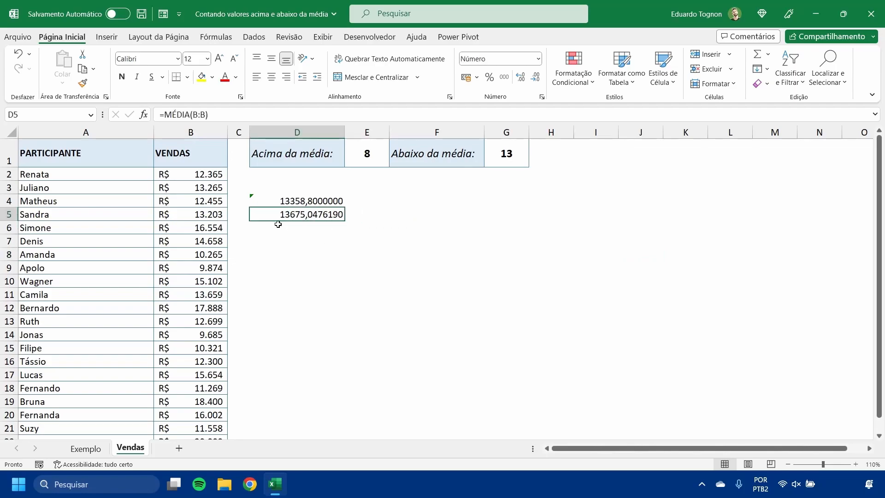
{"action": "left_click", "coordinate": [297, 201]}
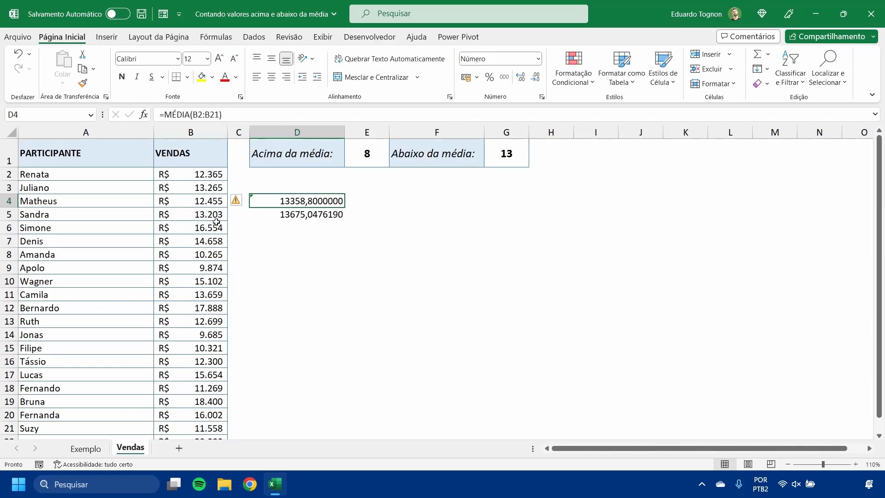
{"action": "scroll", "coordinate": [198, 286], "scroll_direction": "down", "scroll_amount": 3}
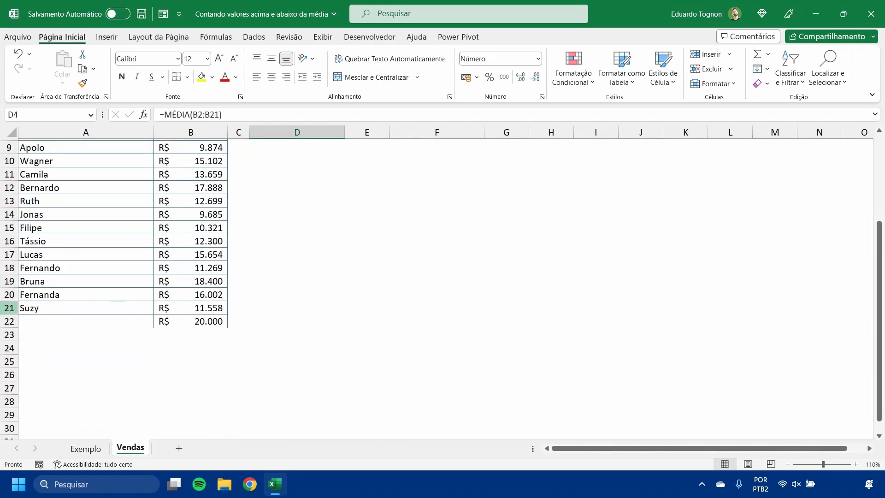
{"action": "left_click", "coordinate": [10, 307]}
{"action": "left_click", "coordinate": [191, 321]}
{"action": "scroll", "coordinate": [364, 290], "scroll_direction": "up", "scroll_amount": 3}
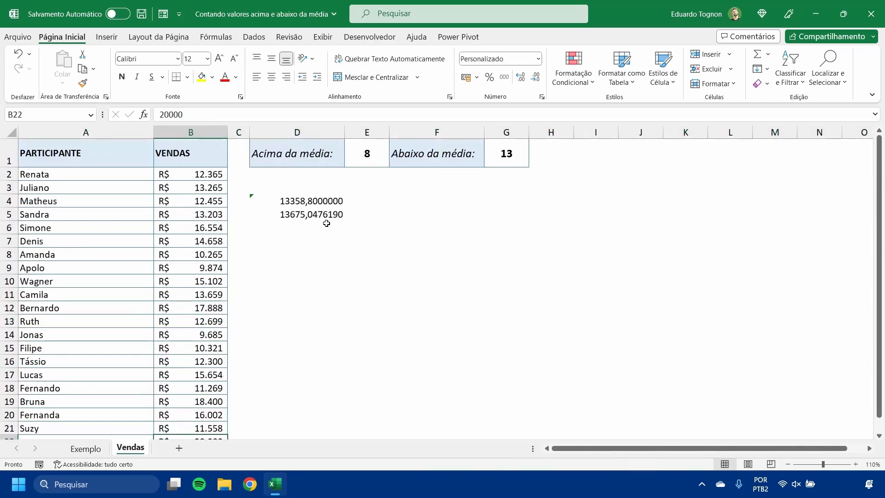
Delete the fixed-range average in D4, keeping the whole-column average in D5.
{"action": "left_click", "coordinate": [319, 199]}
{"action": "key", "text": "Delete"}
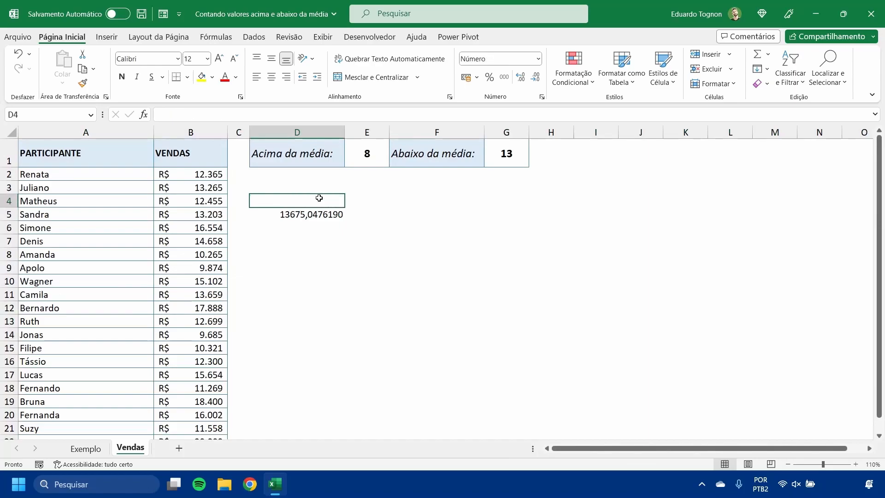
{"action": "left_click", "coordinate": [316, 226]}
{"action": "left_click", "coordinate": [323, 214]}
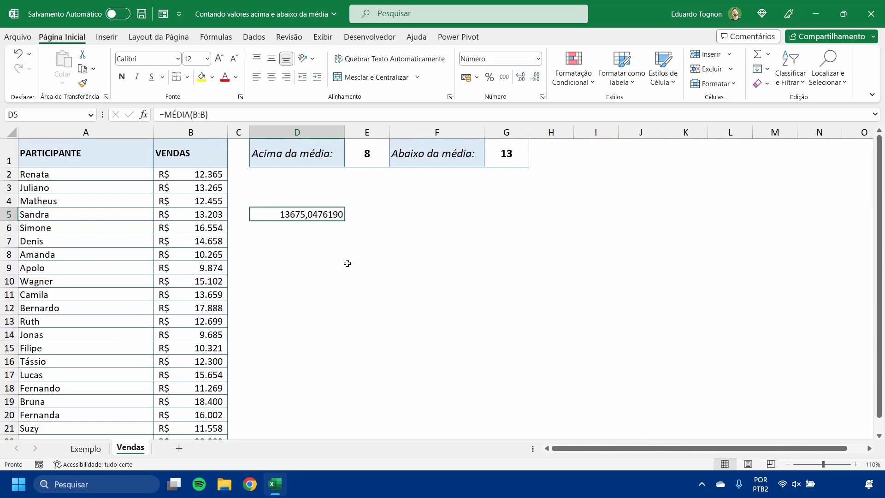
Start a CONT.SES formula in D13 with the whole VENDAS column, B:B, as its first criteria interval.
{"action": "key", "text": "Down"}
{"action": "key", "text": "Down"}
{"action": "key", "text": "Down"}
{"action": "key", "text": "Down"}
{"action": "key", "text": "Down"}
{"action": "key", "text": "Down"}
{"action": "key", "text": "Down"}
{"action": "key", "text": "Down"}
{"action": "type", "text": "=C"}
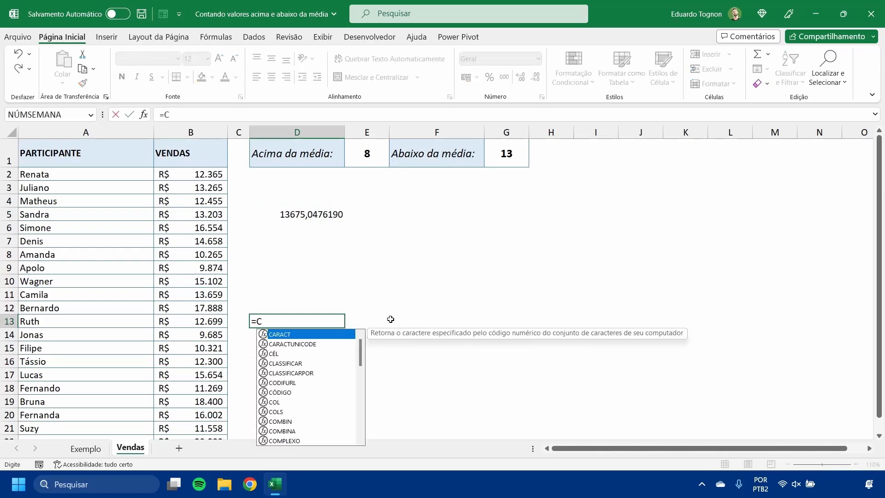
{"action": "type", "text": "ONT.SES"}
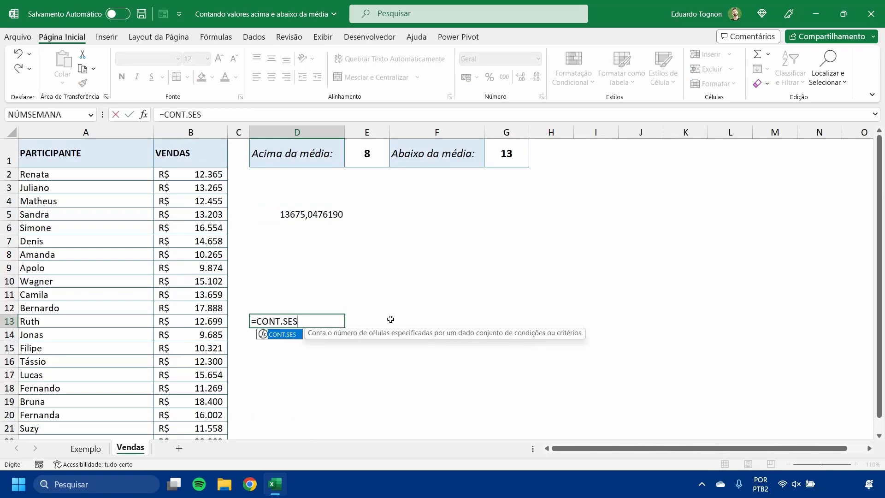
{"action": "type", "text": "("}
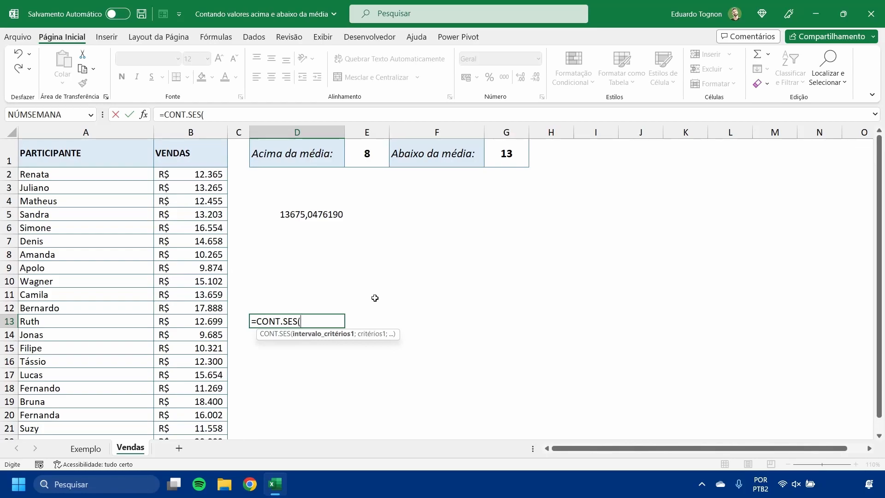
{"action": "left_click", "coordinate": [189, 132]}
{"action": "type", "text": ";"}
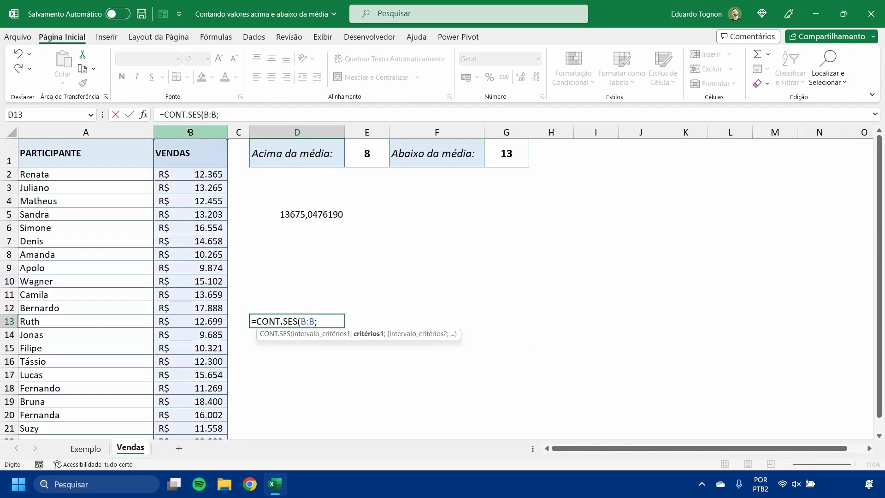
Add the criterion ">="&MÉDIA(B:B) to the CONT.SES formula, close both parentheses, commit it in D13 and reselect the cell.
{"action": "type", "text": "\">=\"&MÉDIA("}
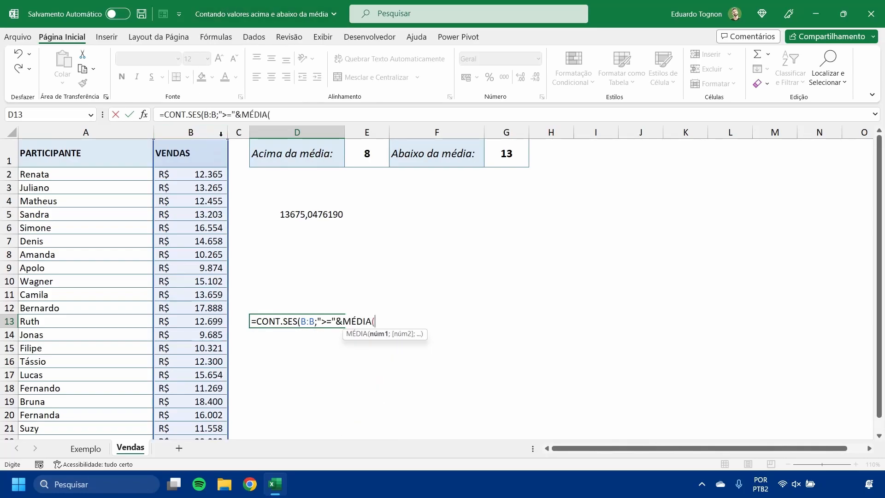
{"action": "left_click", "coordinate": [221, 135]}
{"action": "type", "text": ")"}
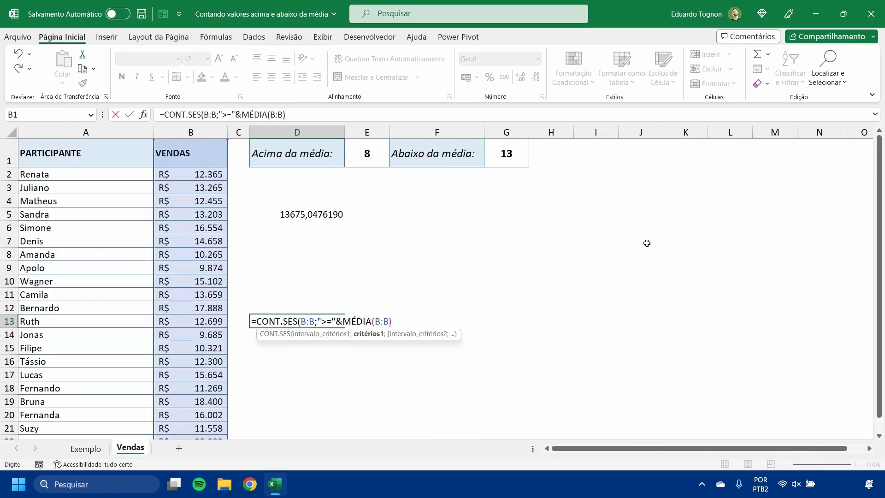
{"action": "type", "text": ")"}
{"action": "key", "text": "Return"}
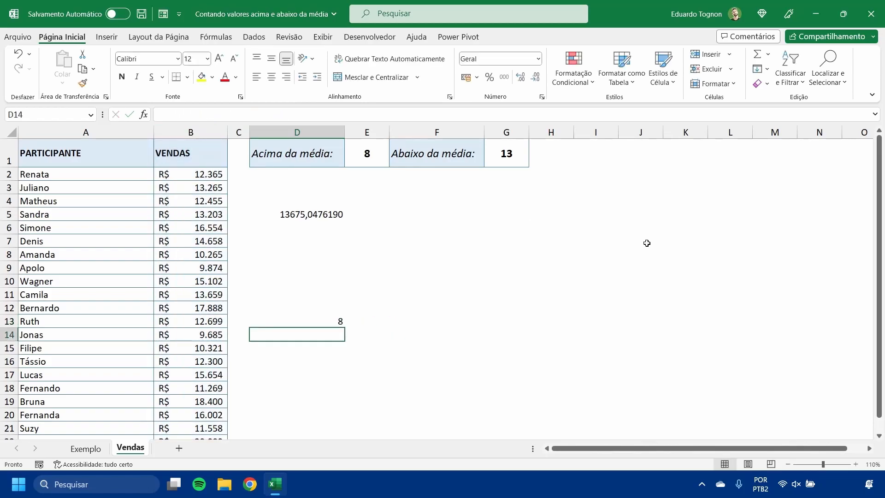
{"action": "left_click", "coordinate": [333, 318]}
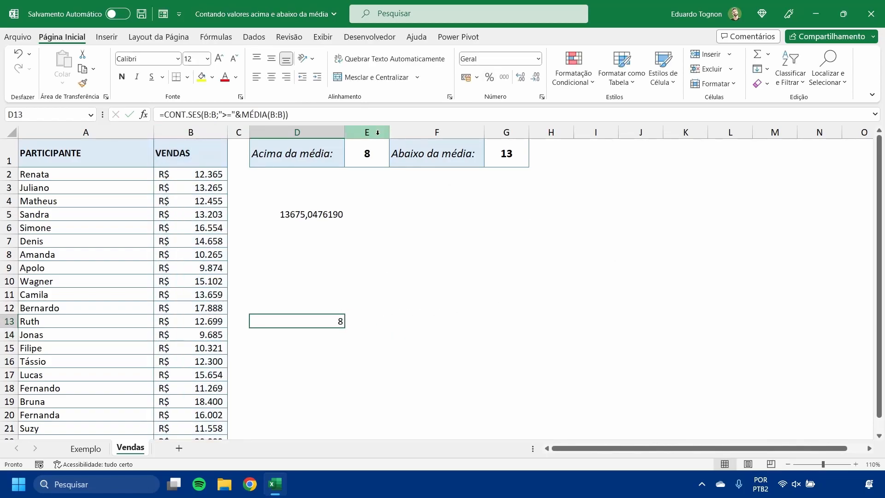